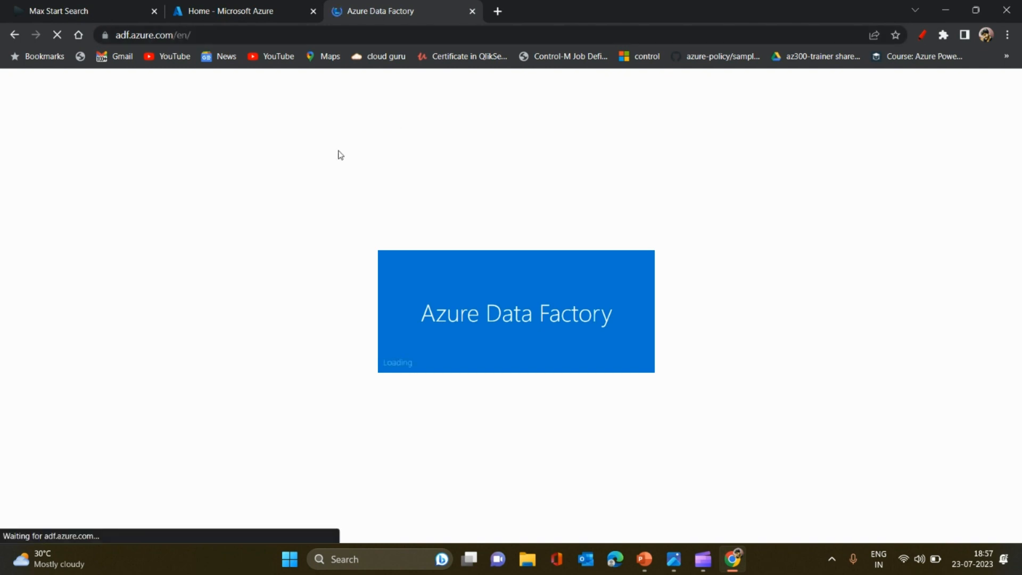
Close the Max Start Search browser tab and open the existing data factory azcloudtrip
click(155, 11)
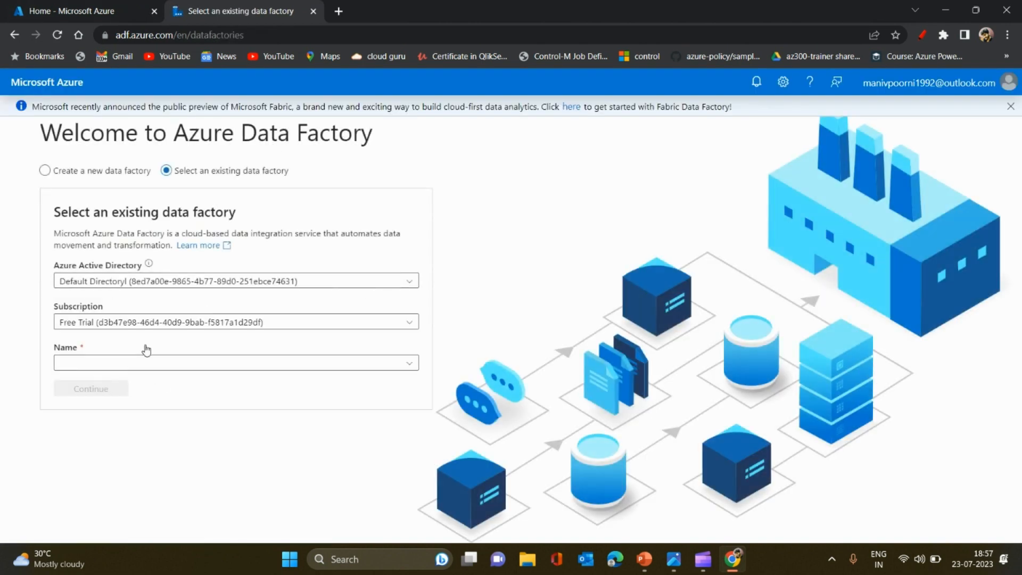
click(160, 363)
click(135, 381)
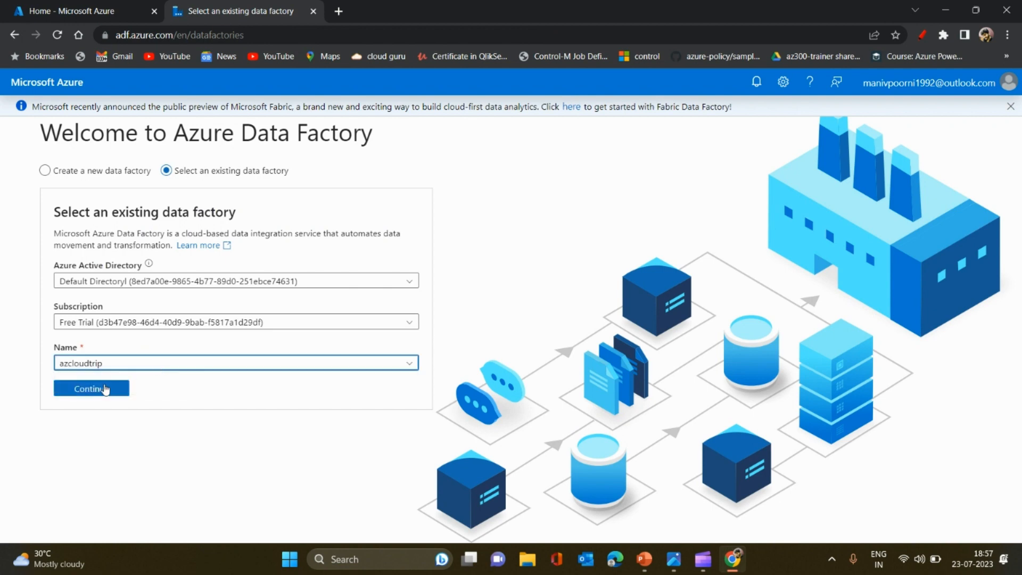
click(103, 387)
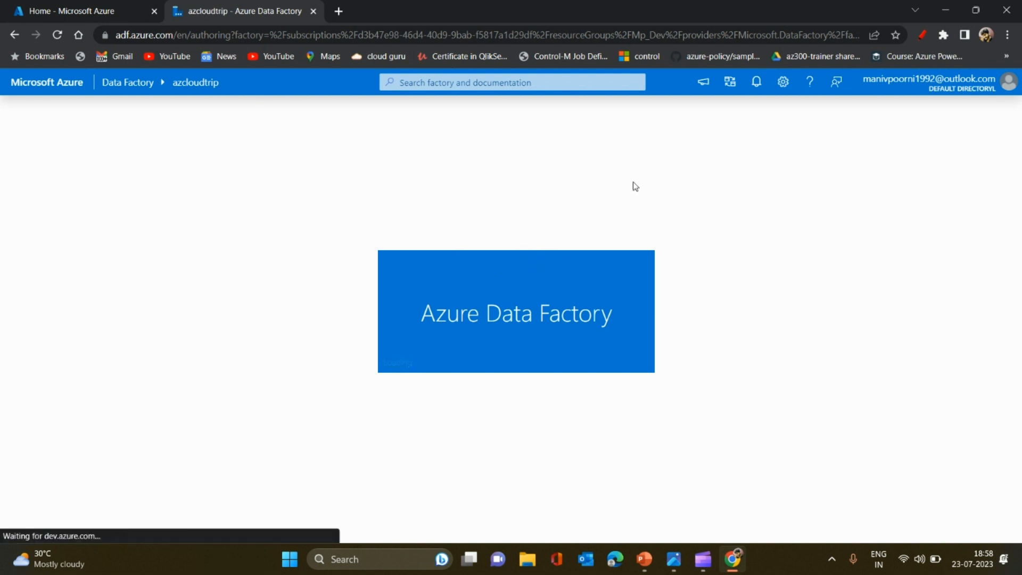
Start creating a new linked service from the factory's linked services management page
click(705, 82)
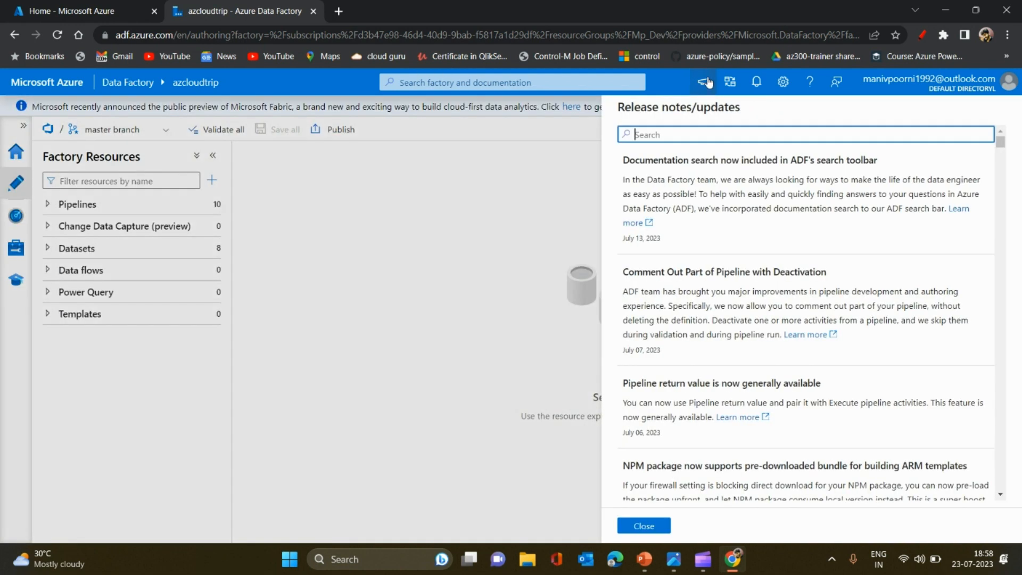
click(705, 81)
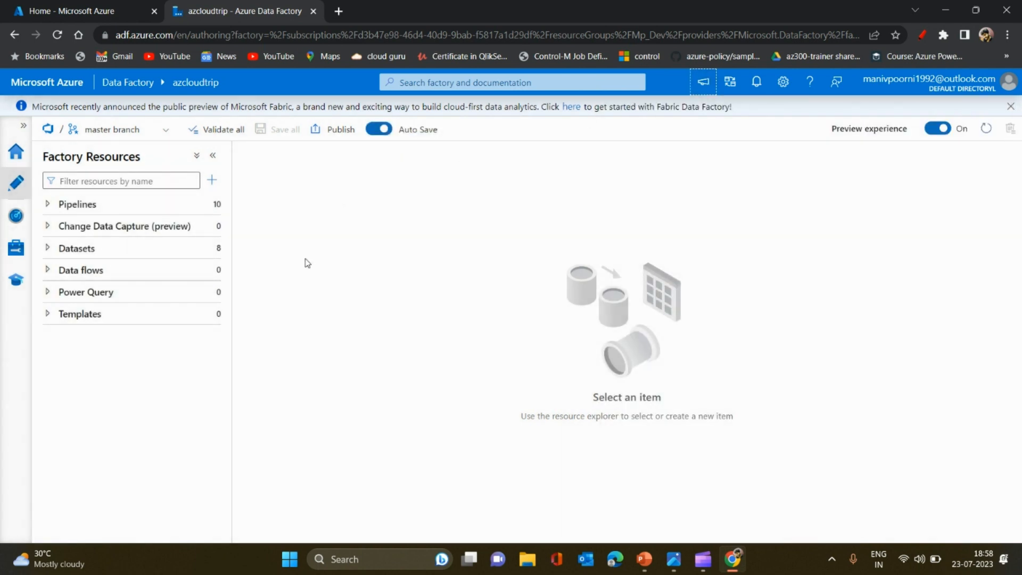
click(15, 248)
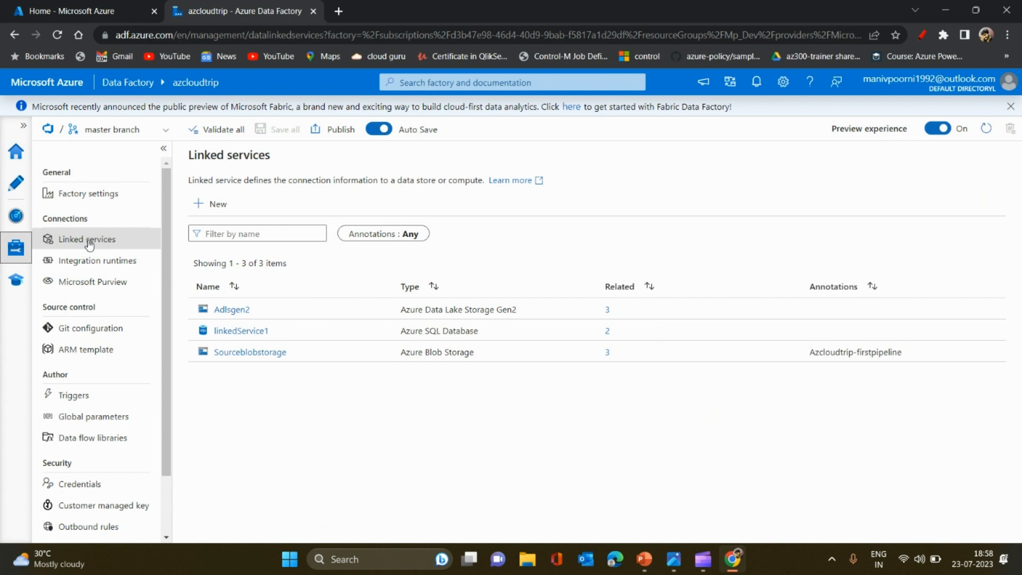
click(211, 205)
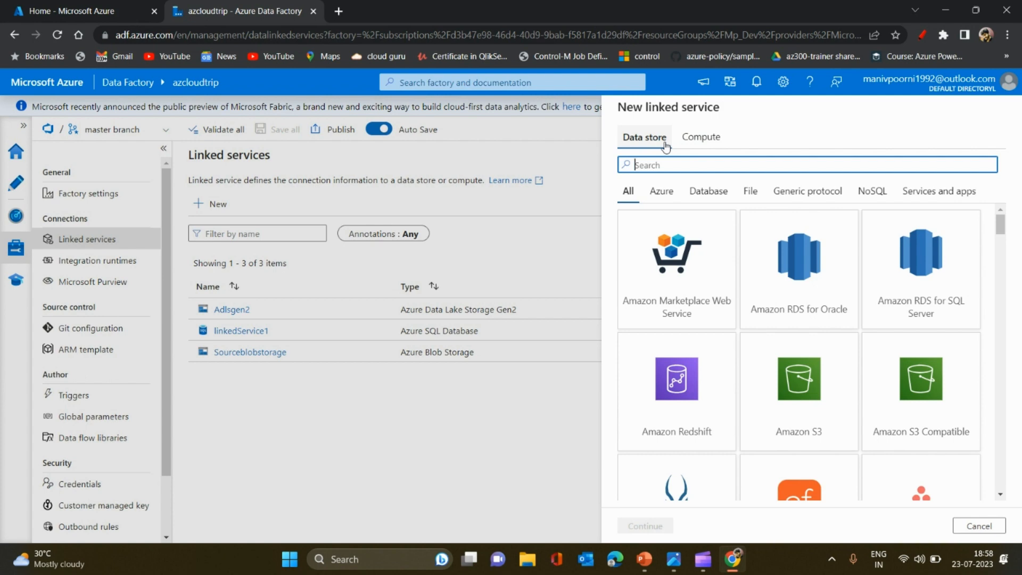
Examine the compute services offered for a new linked service, including the Azure and Compute categories, and compare them with the data stores
click(683, 140)
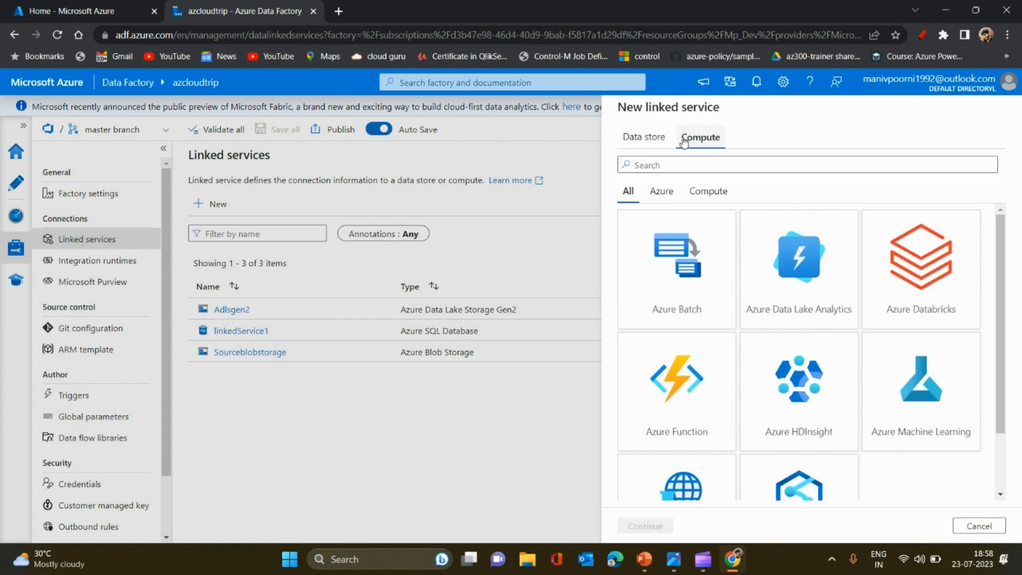
click(636, 144)
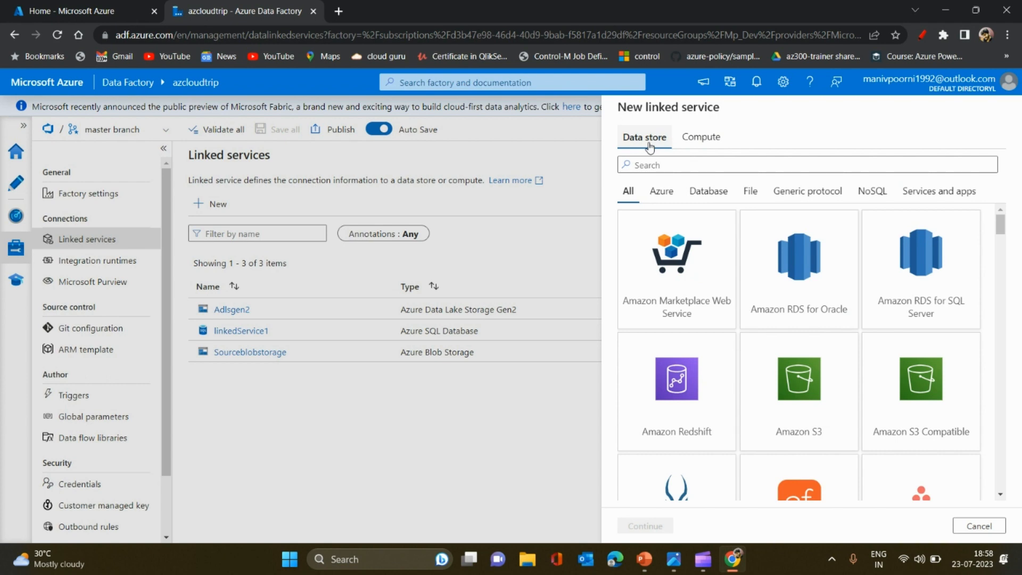
click(700, 138)
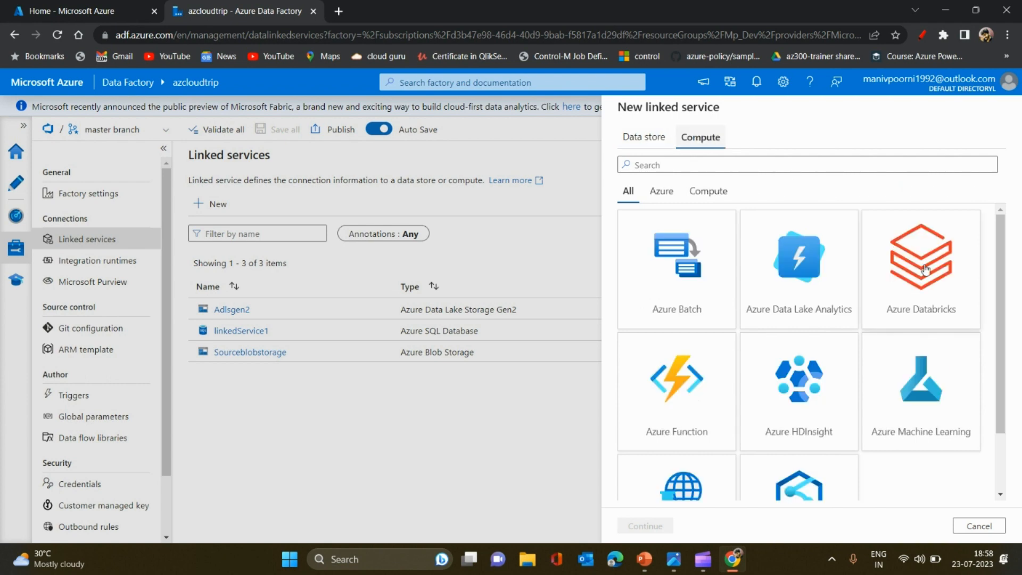
click(943, 307)
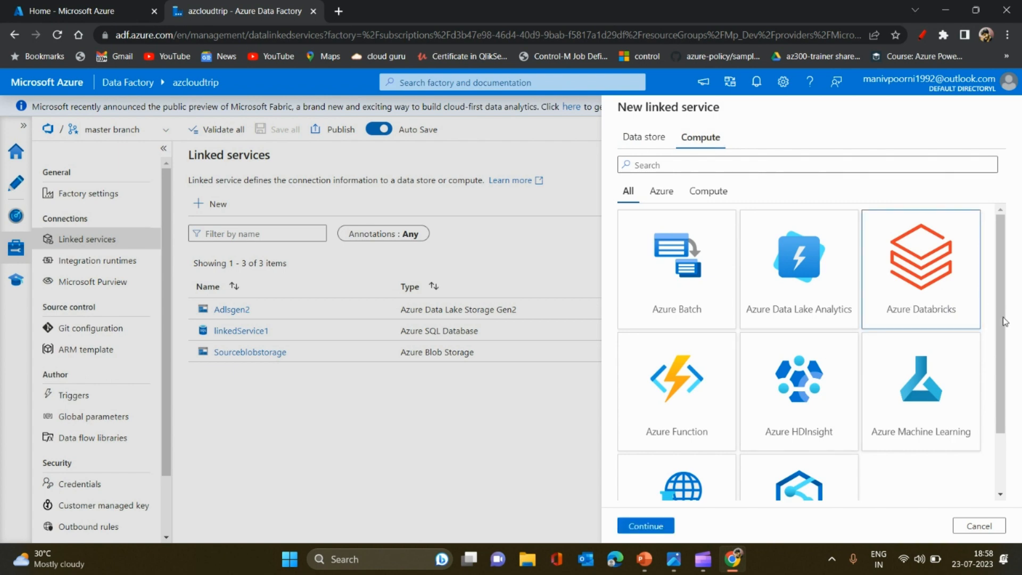
drag(1004, 322, 1011, 378)
click(654, 335)
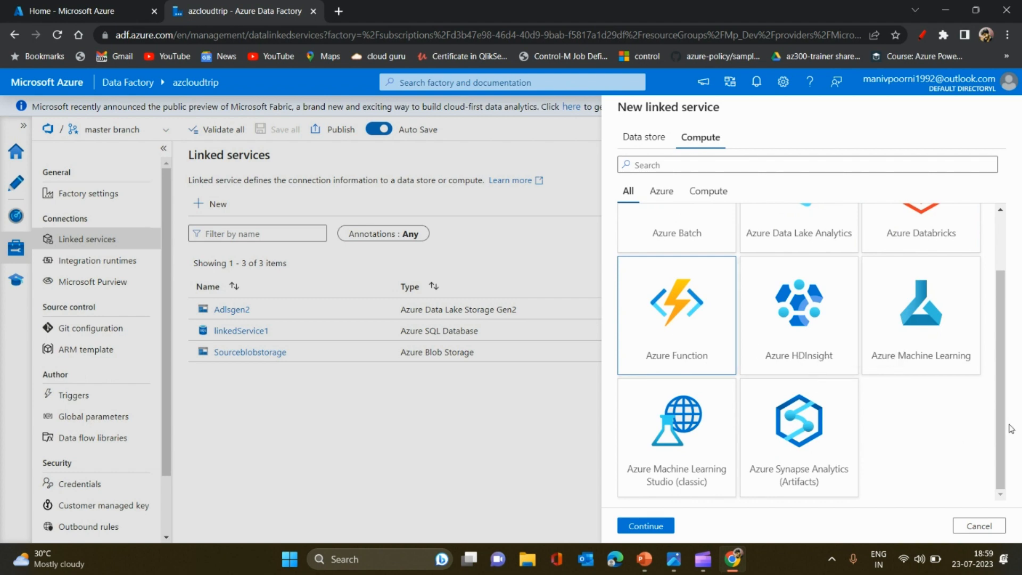
drag(997, 445, 998, 391)
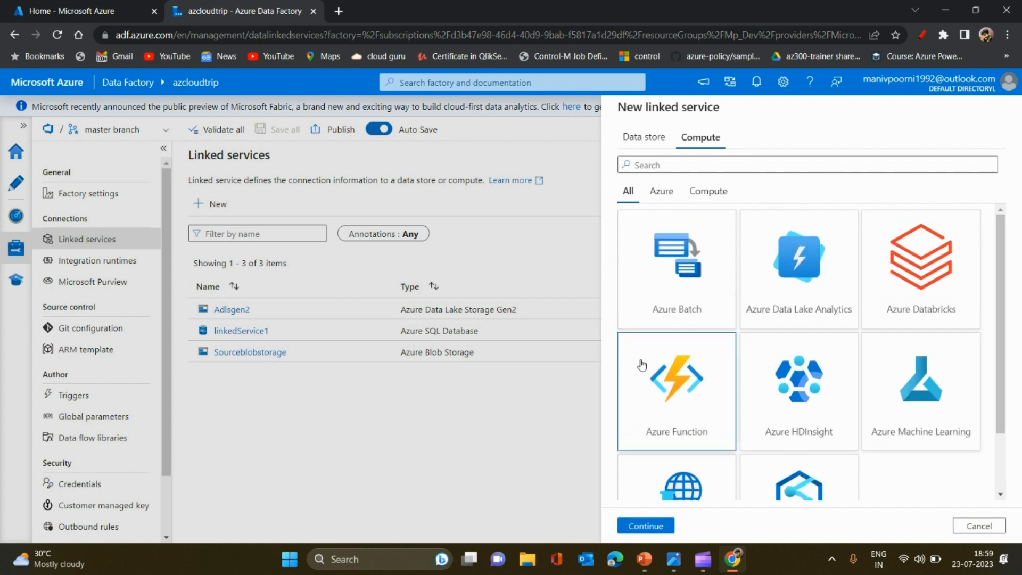
click(669, 191)
click(713, 192)
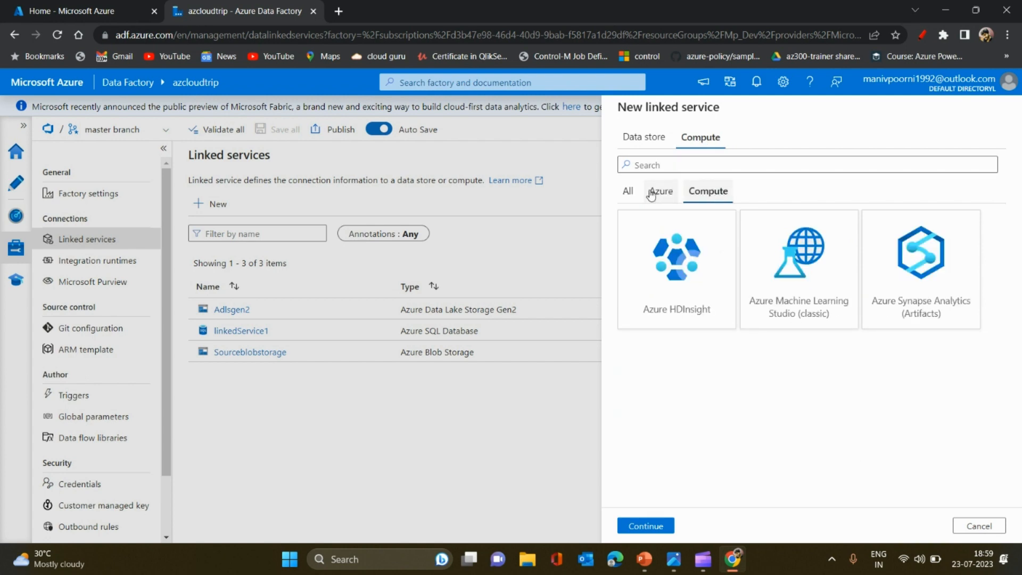
click(623, 193)
click(643, 137)
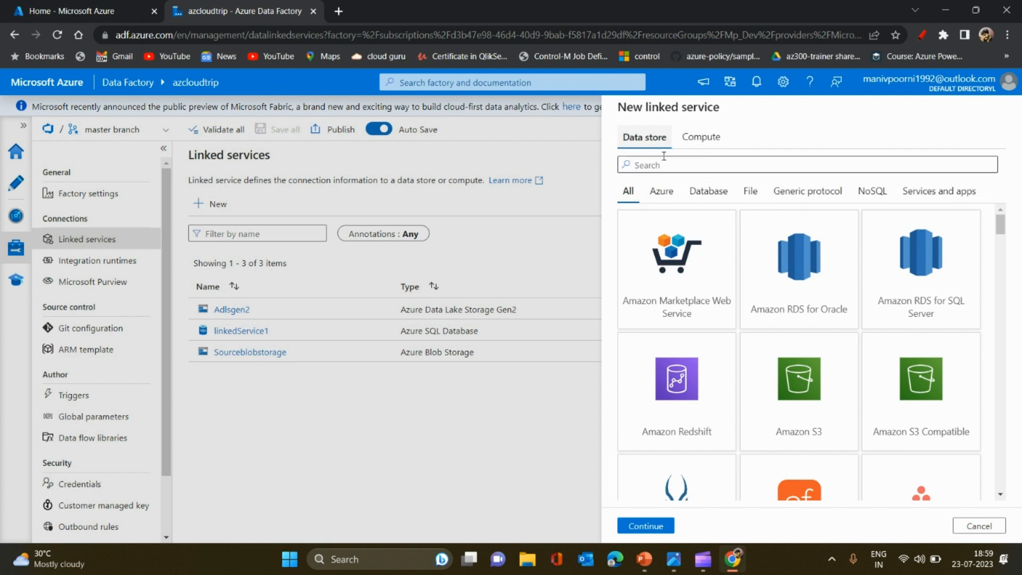
click(702, 138)
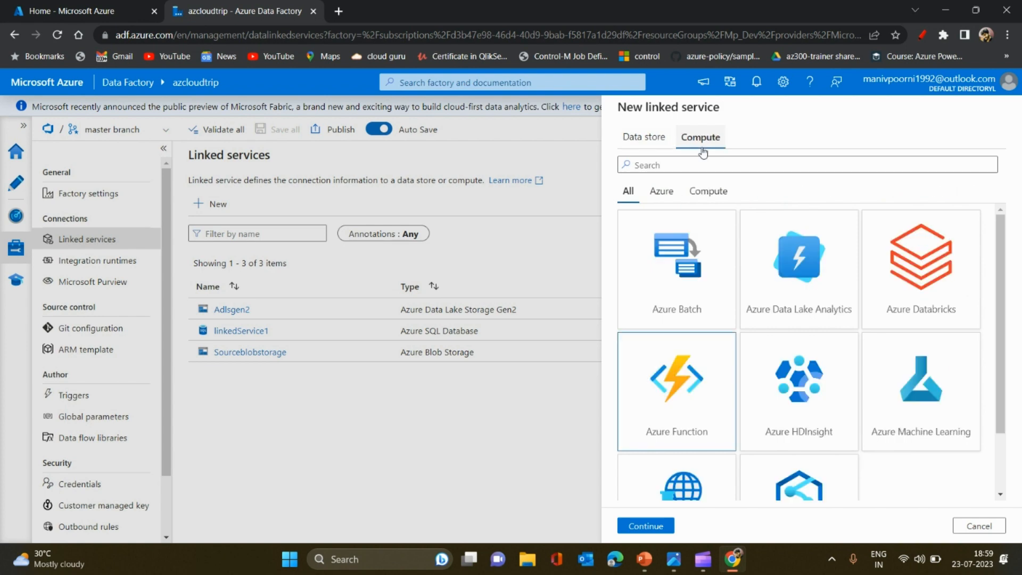
Examine the data store connectors category by category, from Azure, Database and File to Generic protocol, NoSQL, and Services and apps
click(644, 137)
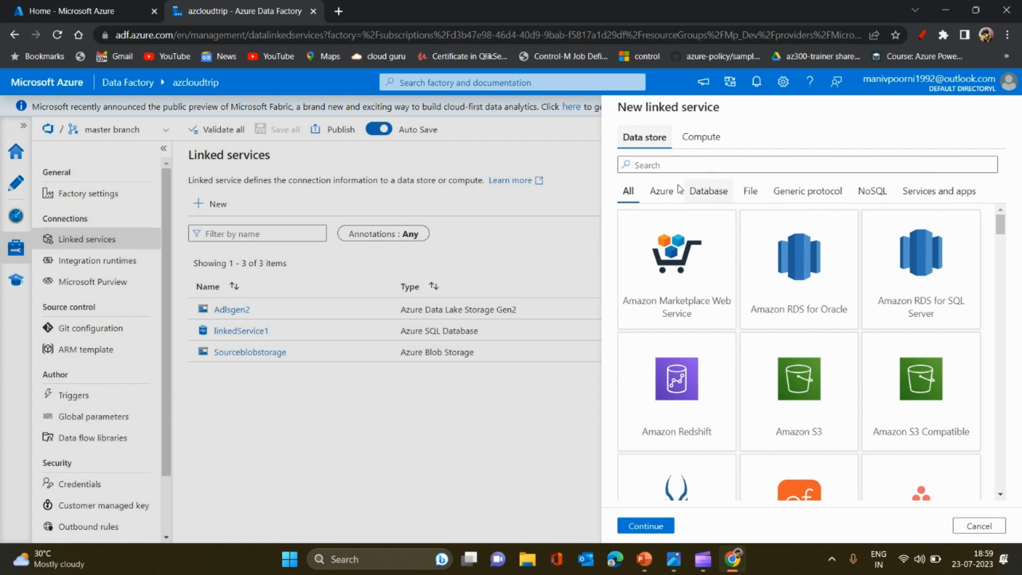
click(661, 192)
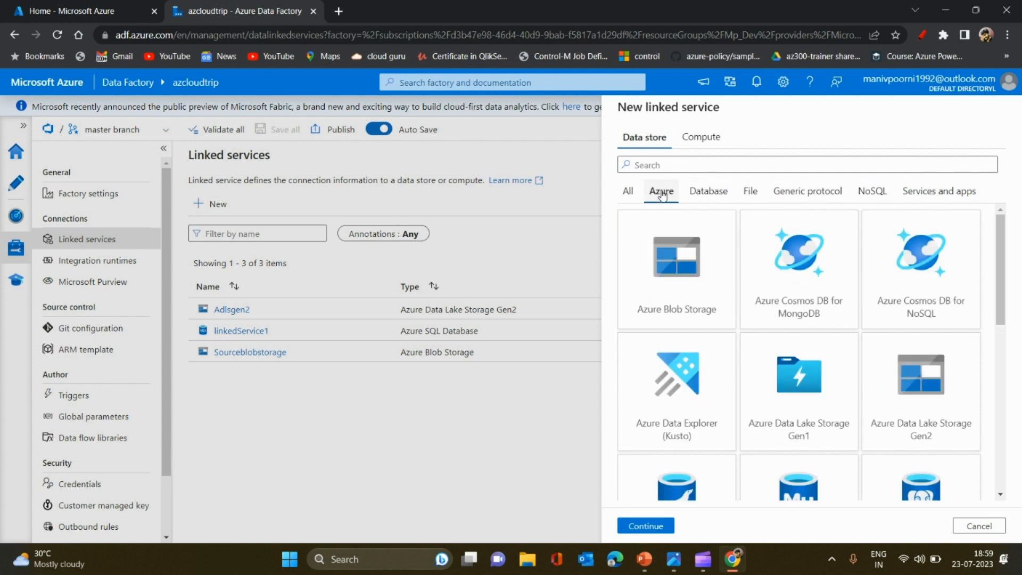
click(715, 196)
click(750, 197)
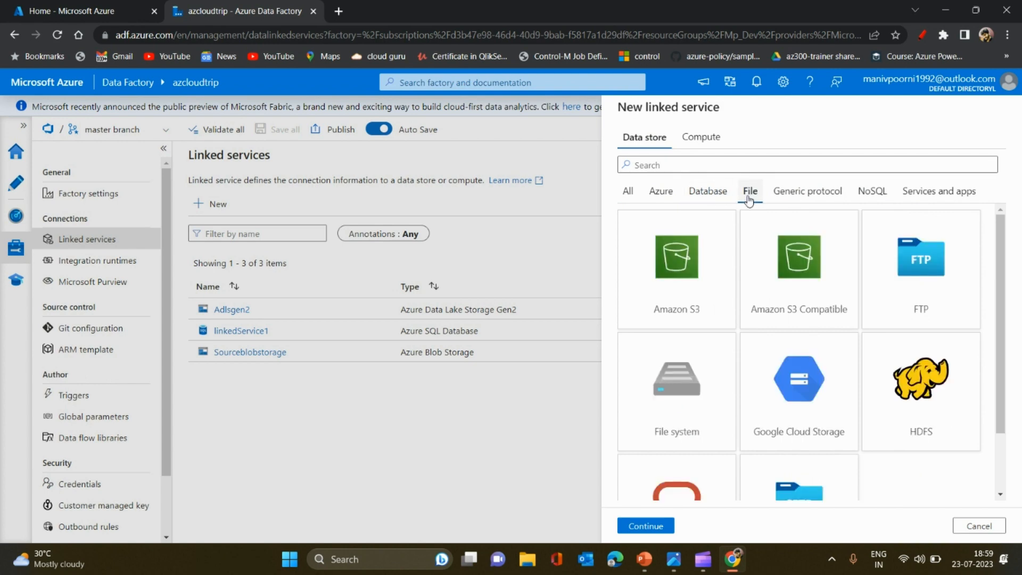
click(801, 196)
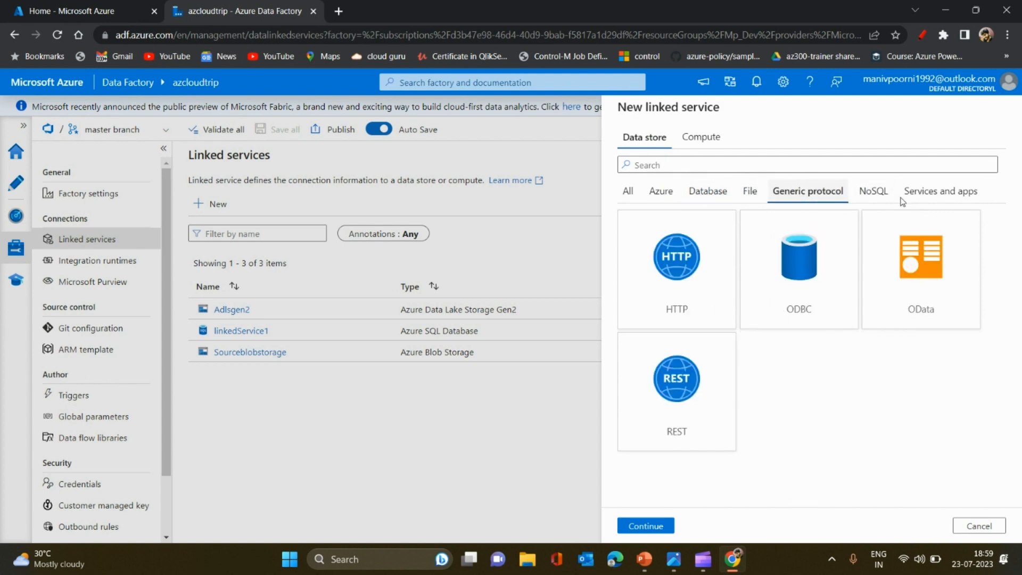
click(876, 196)
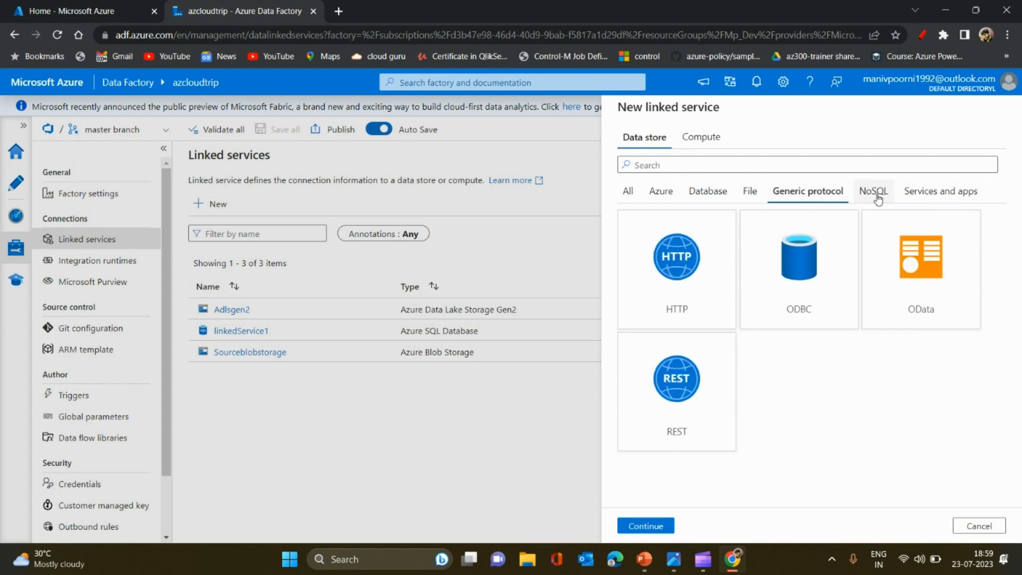
click(955, 197)
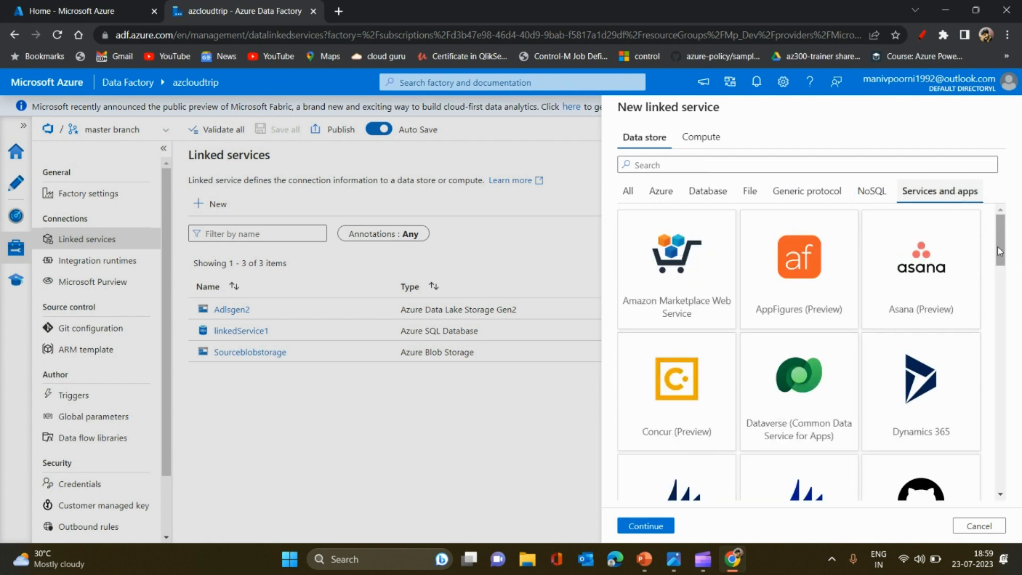
drag(998, 247, 1009, 385)
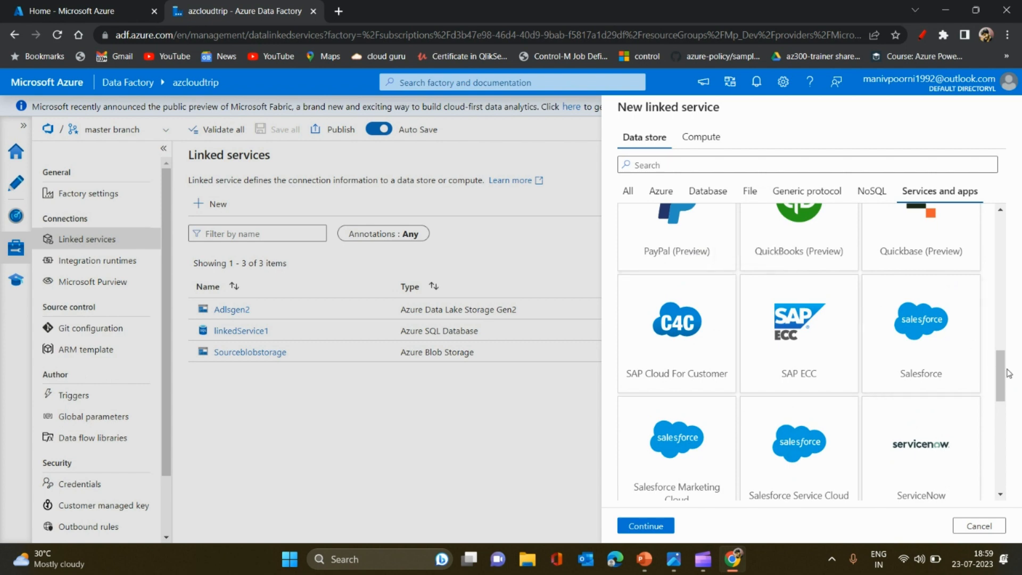
drag(1005, 381, 1003, 399)
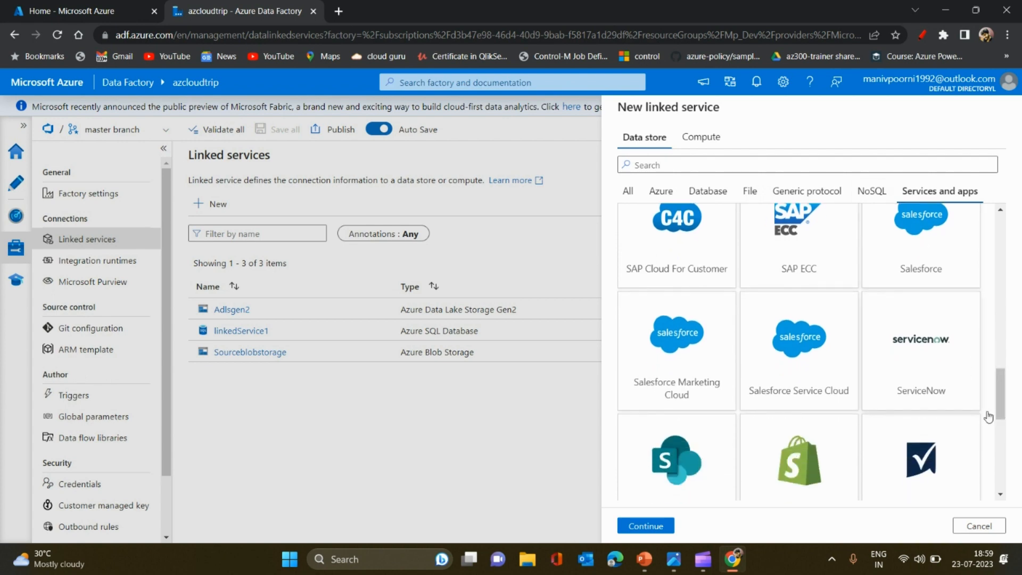
drag(1002, 410, 1001, 481)
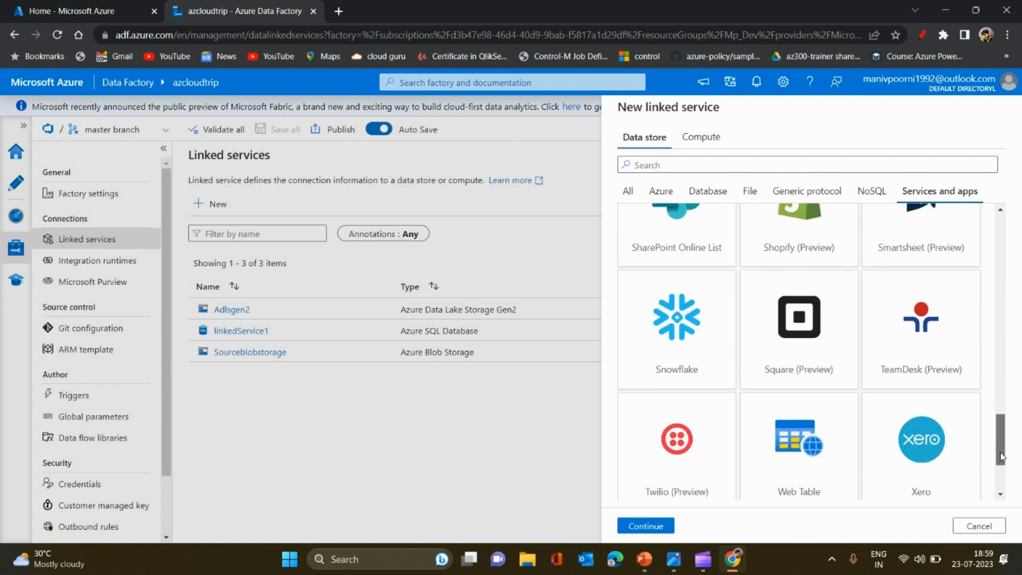
Review the Generic protocol, File, Azure and Database connectors again, ending on the complete list of data stores
click(793, 201)
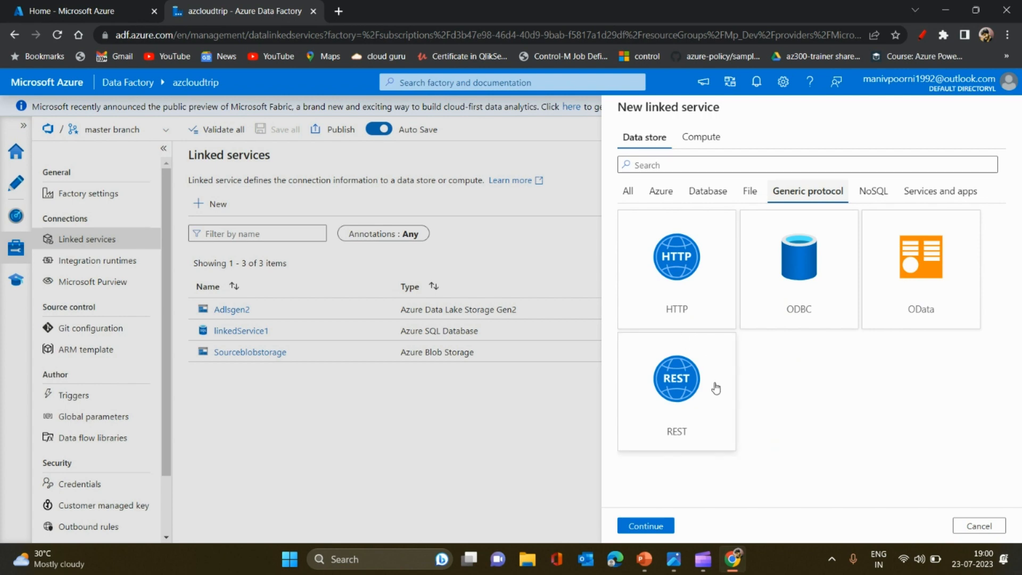
click(752, 196)
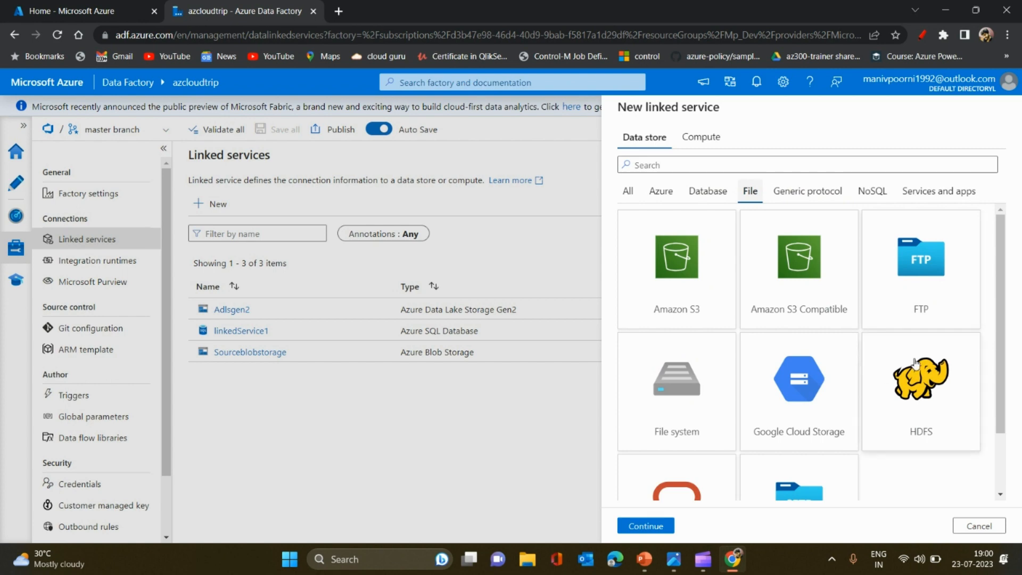
drag(1001, 353, 1001, 425)
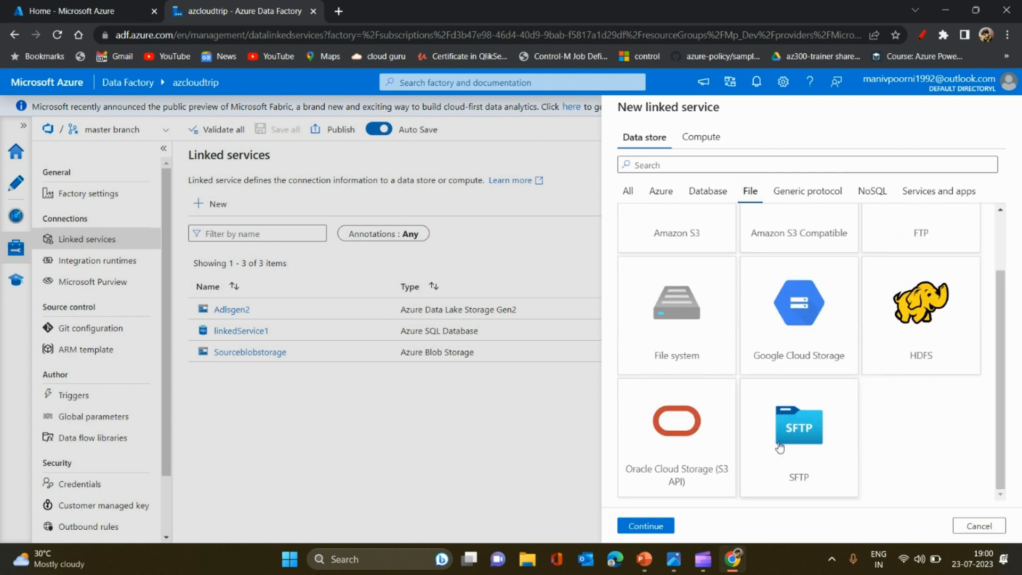
click(664, 191)
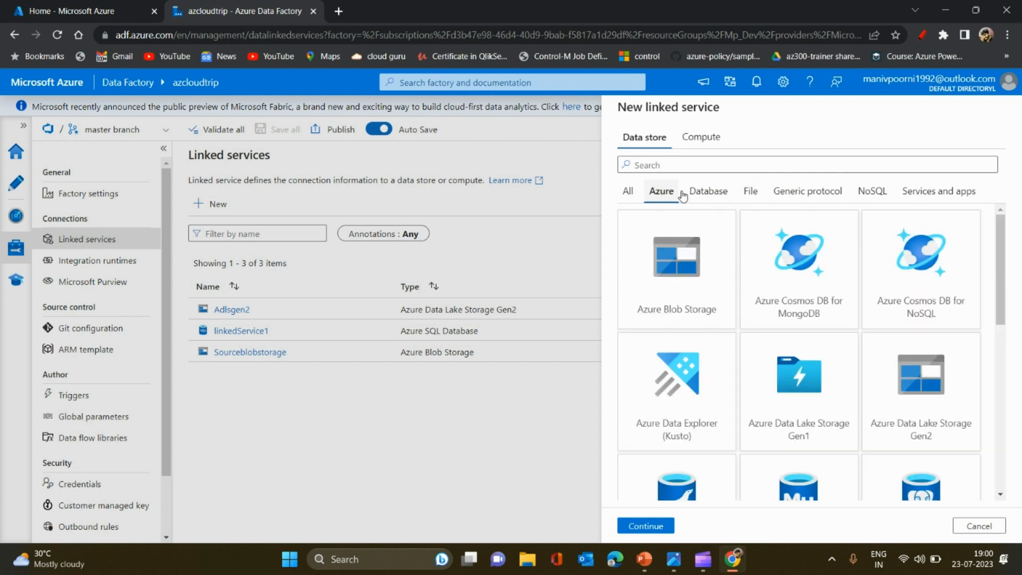
click(706, 192)
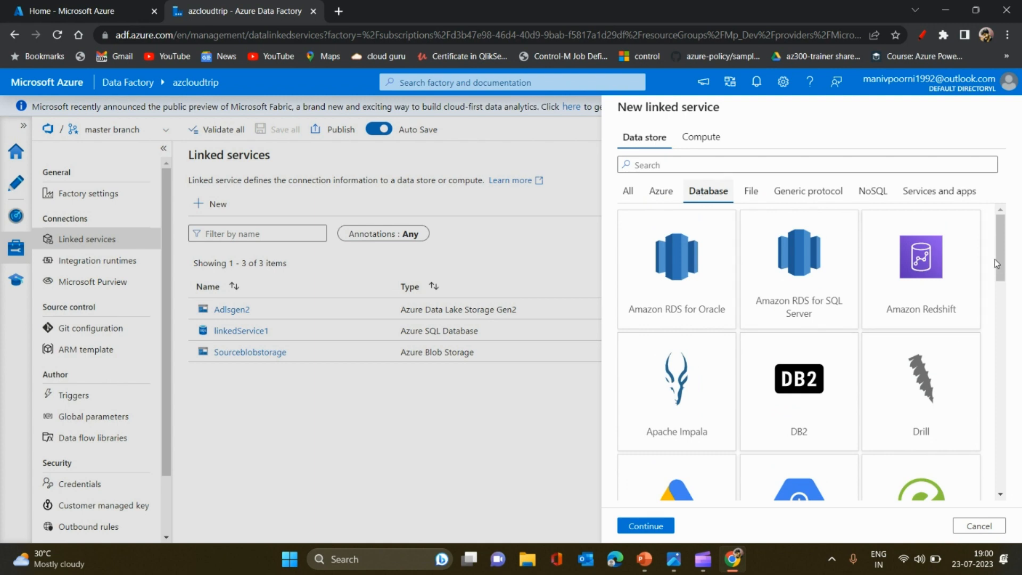
drag(1002, 271, 1005, 298)
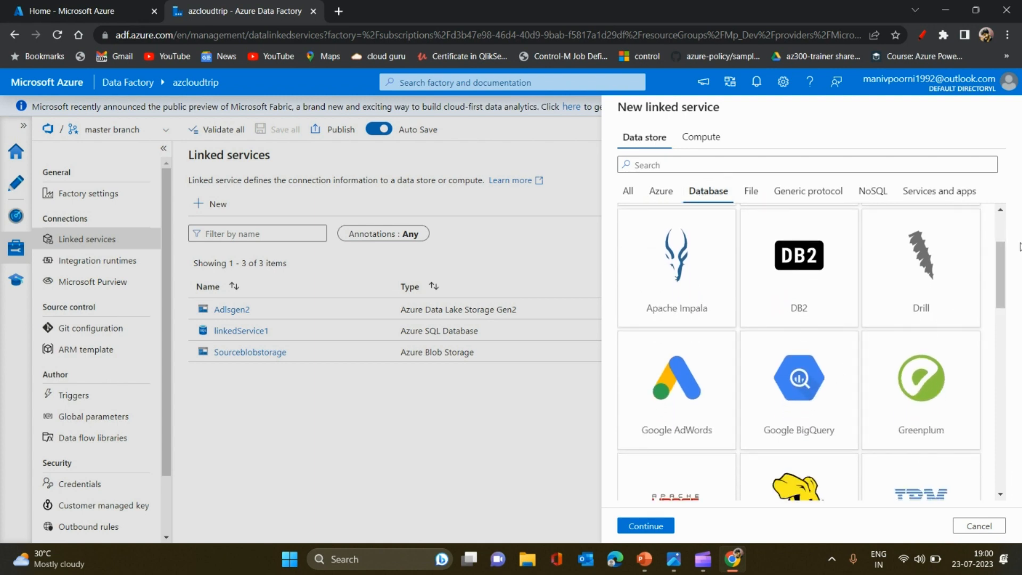
scroll(815, 327, down, 4)
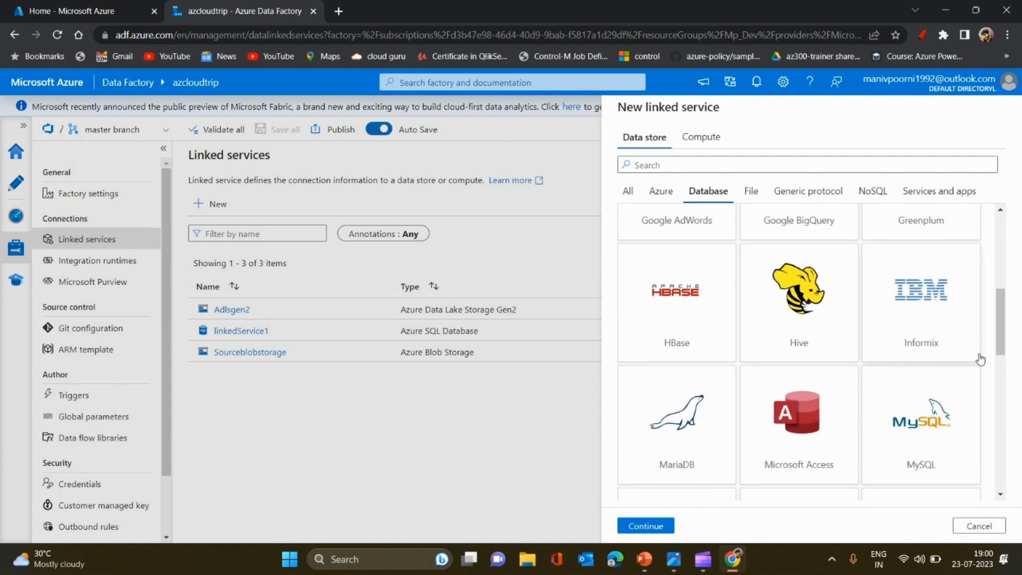
drag(1005, 353, 998, 266)
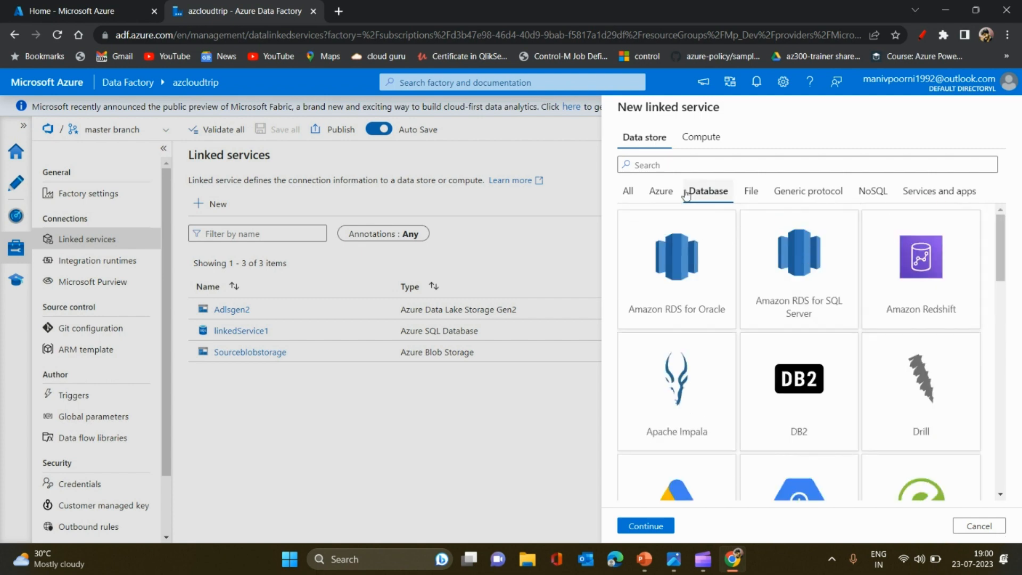
click(660, 192)
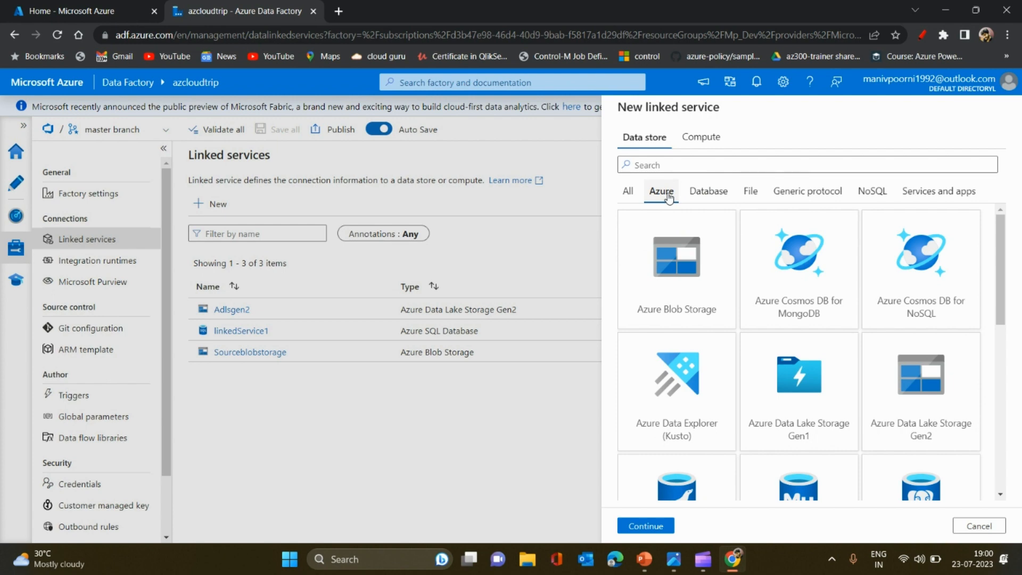
click(628, 192)
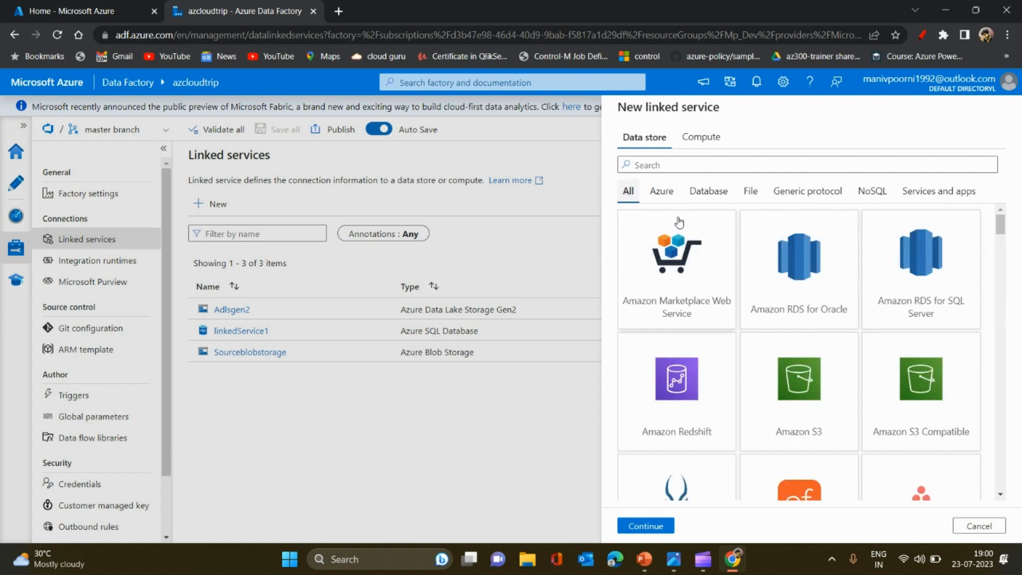
Choose Azure Blob Storage from the Azure data stores for the new linked service and check its integration runtime choices
click(662, 192)
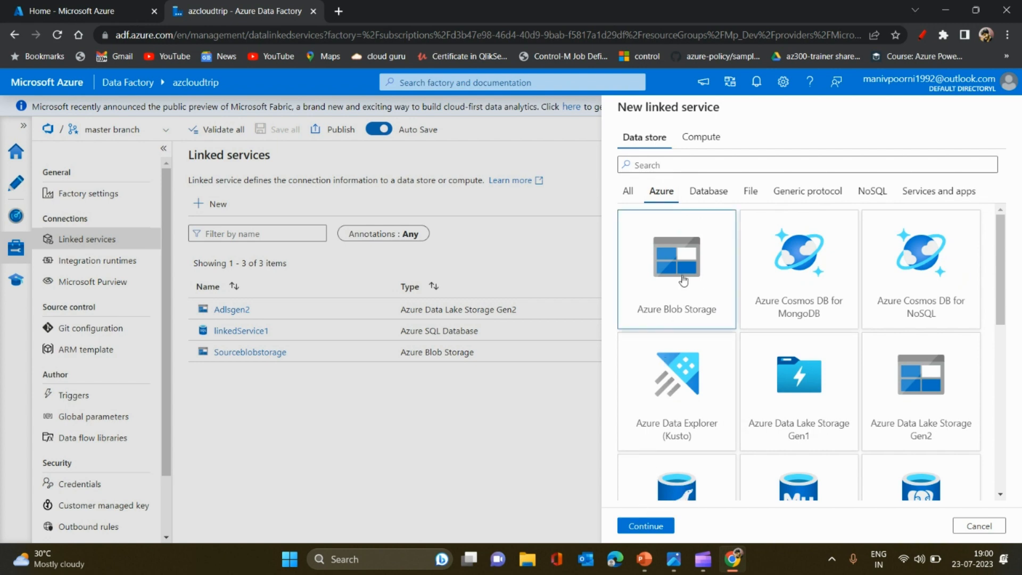
click(644, 525)
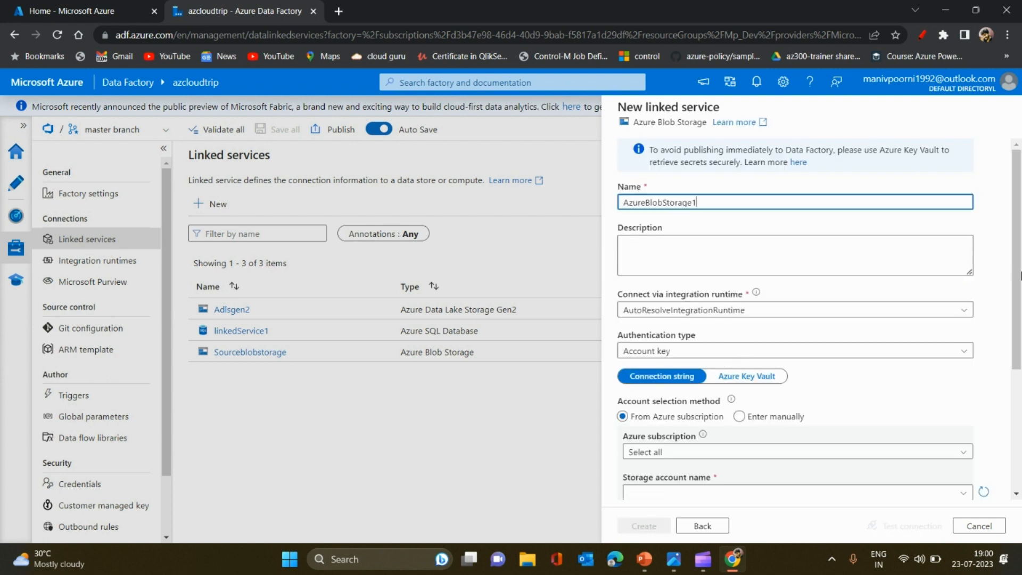
scroll(962, 224, down, 2)
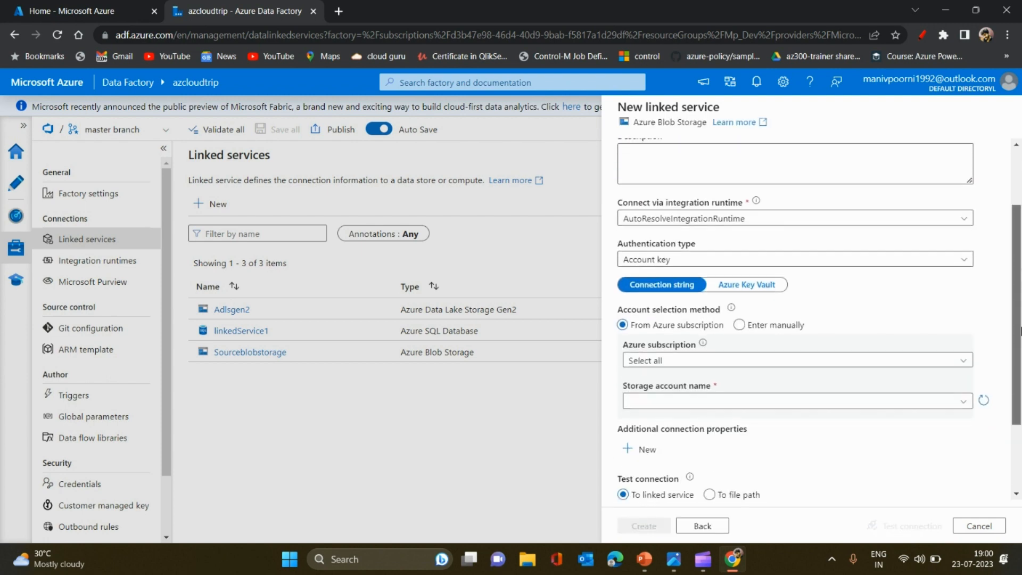
click(962, 219)
click(962, 223)
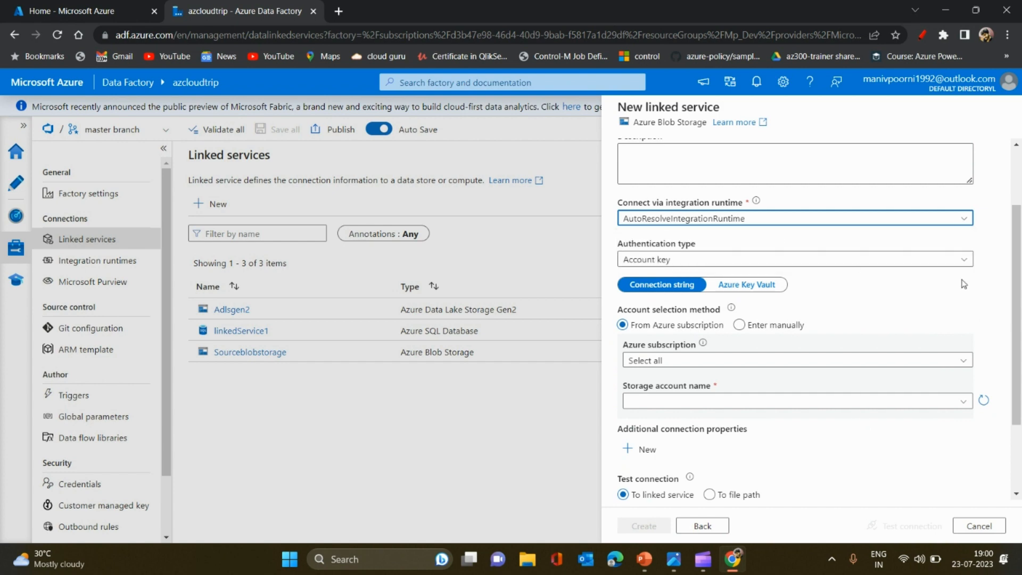
Set the Azure subscription to Free Trial and list the storage accounts it offers
scroll(798, 293, down, 2)
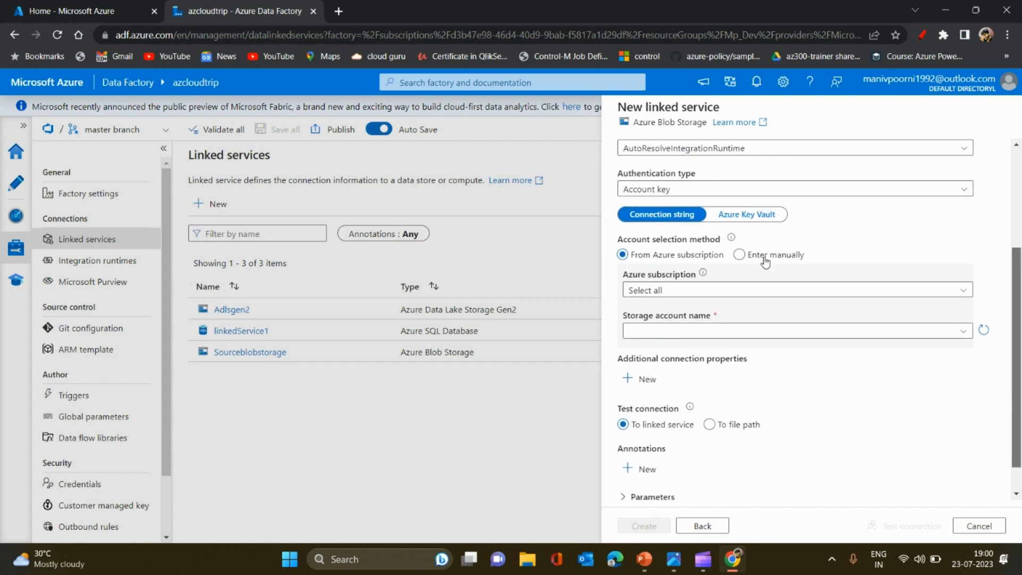
click(713, 292)
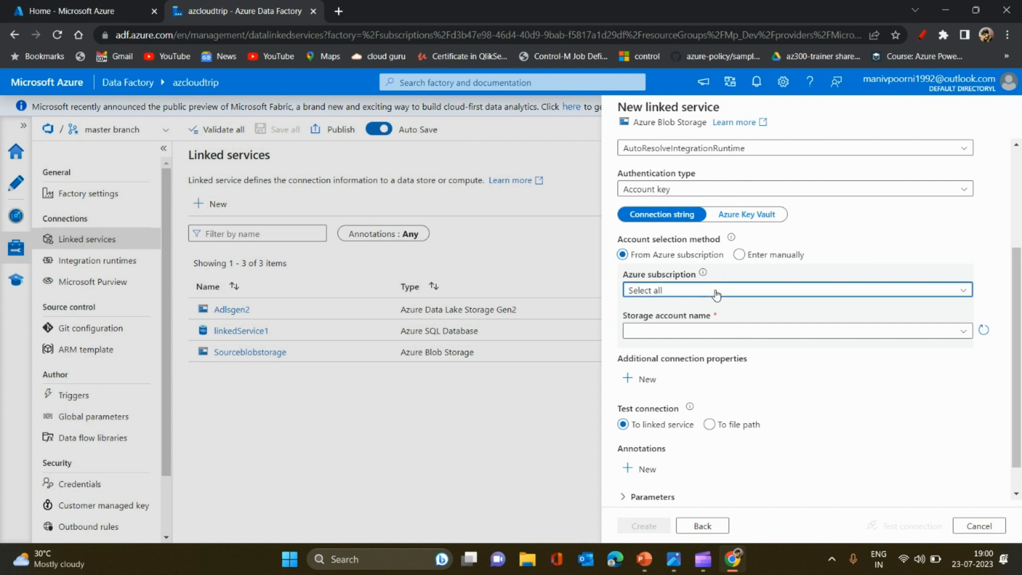
click(681, 330)
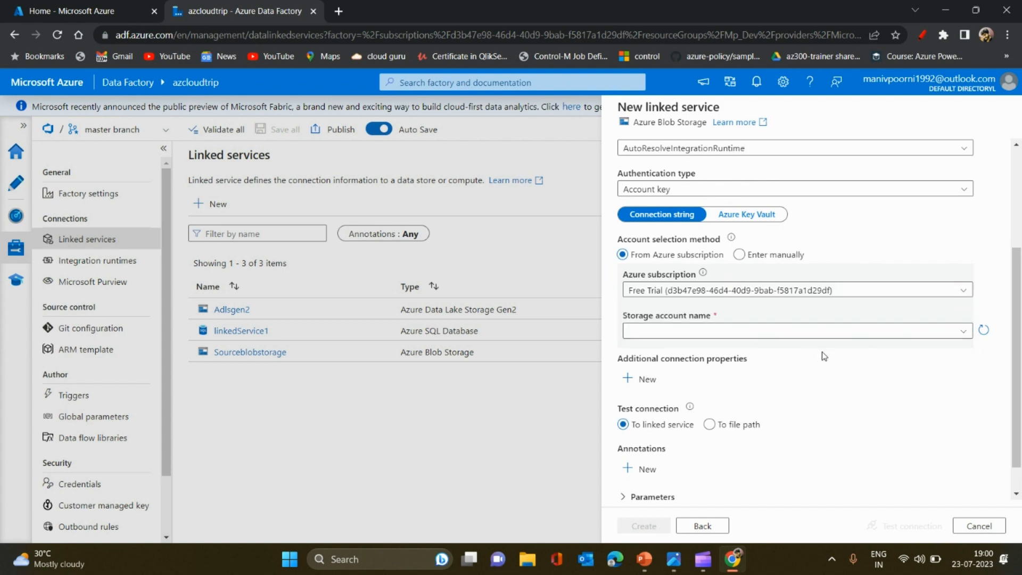
click(917, 334)
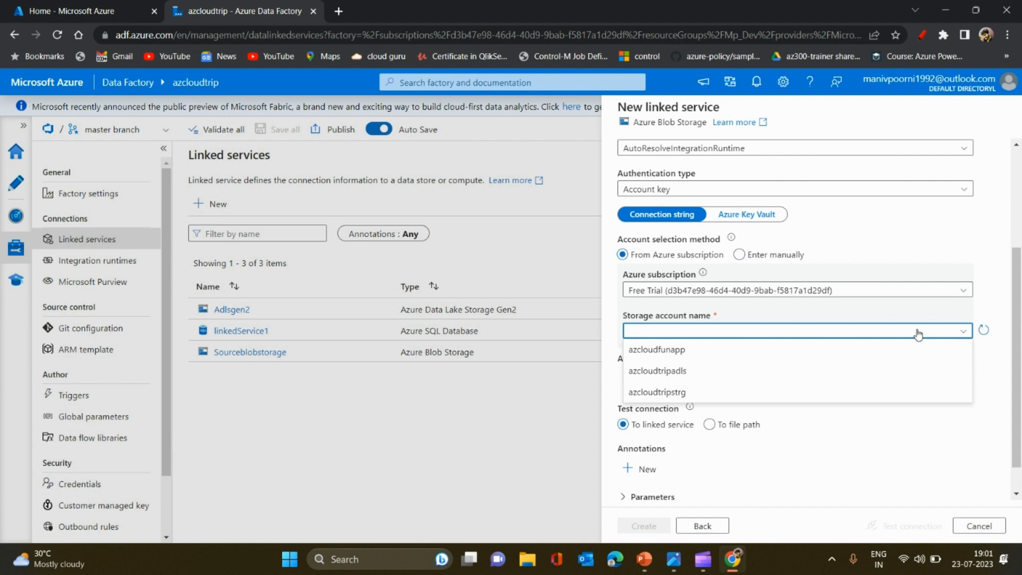
click(903, 291)
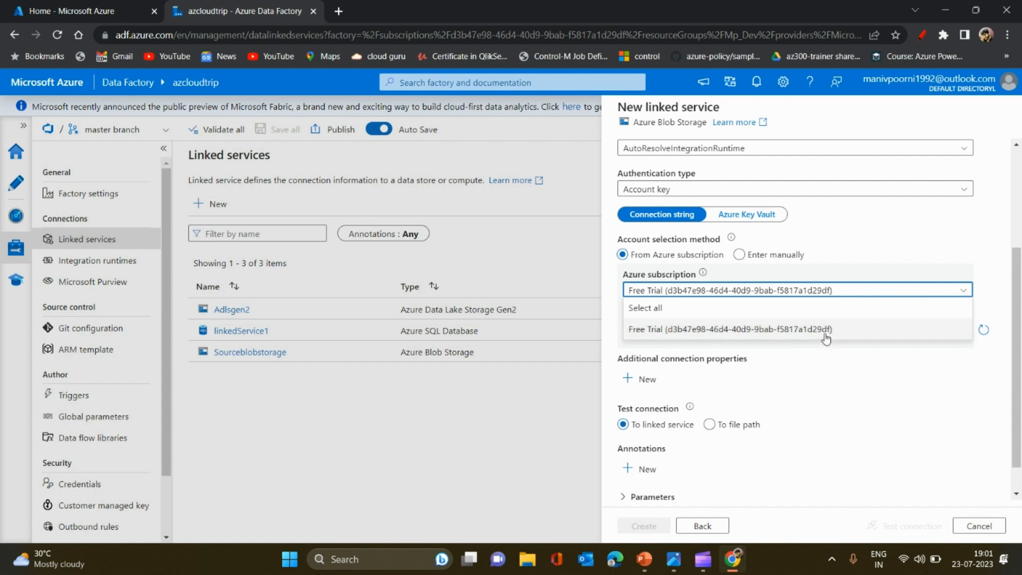
click(848, 329)
click(858, 330)
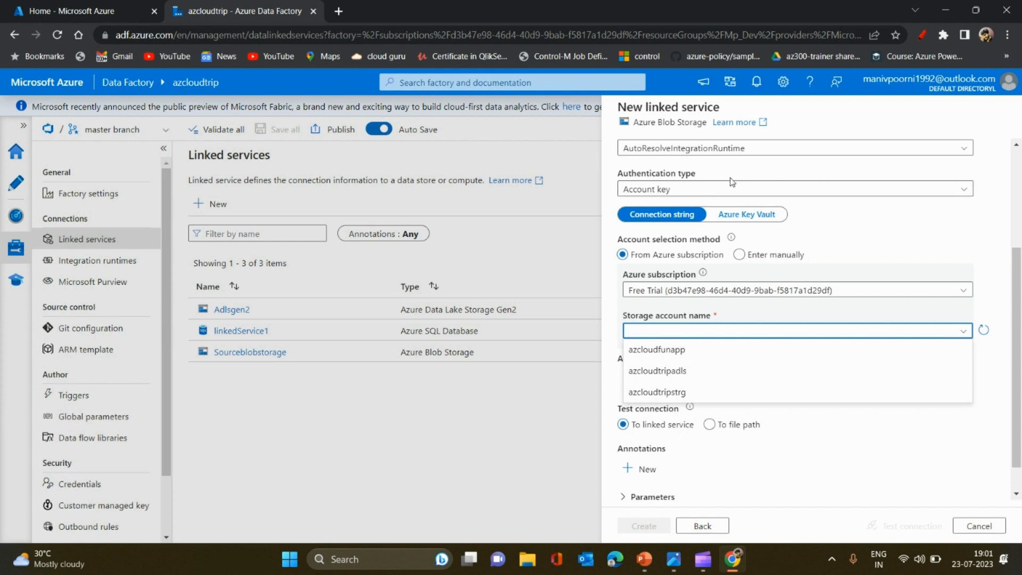
Review the authentication types, the Azure Key Vault option and manual account entry, returning to Connection string and From Azure subscription
click(713, 195)
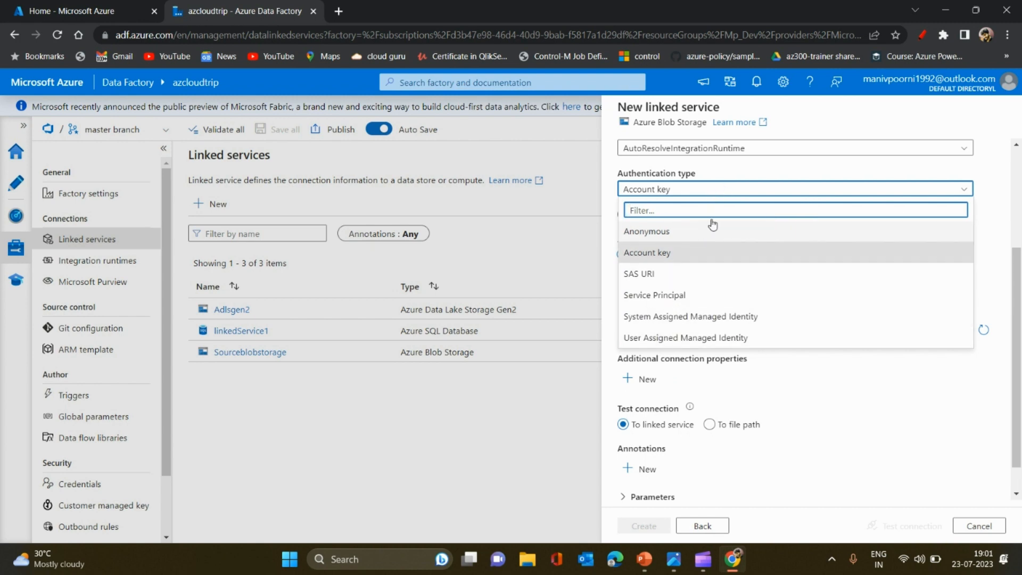
click(753, 200)
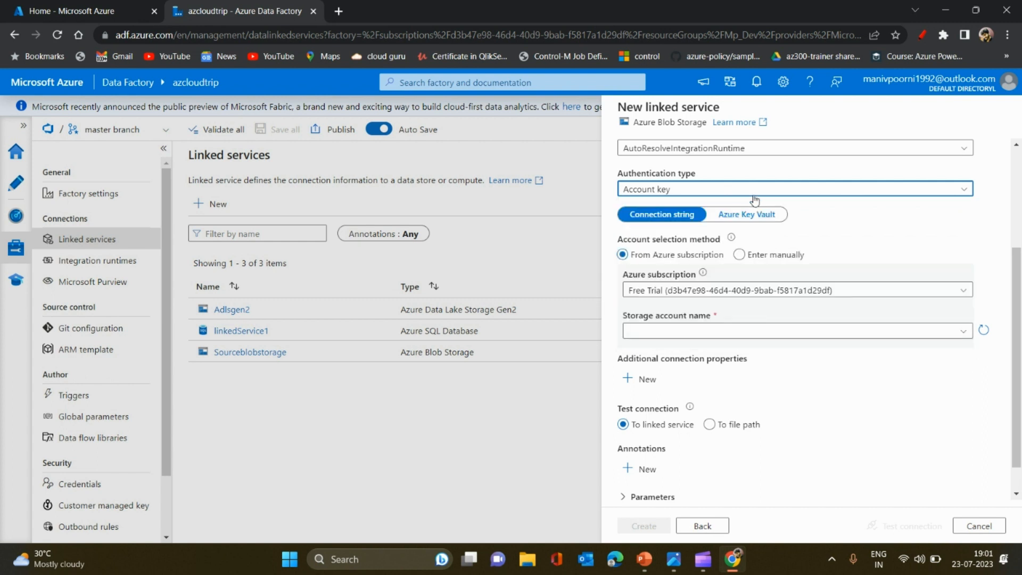
click(731, 218)
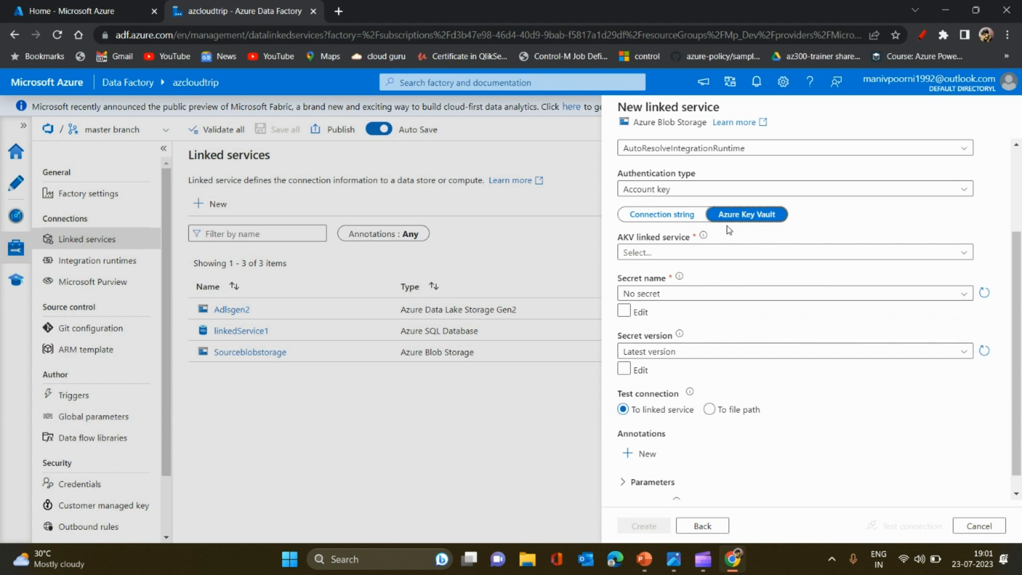
click(674, 215)
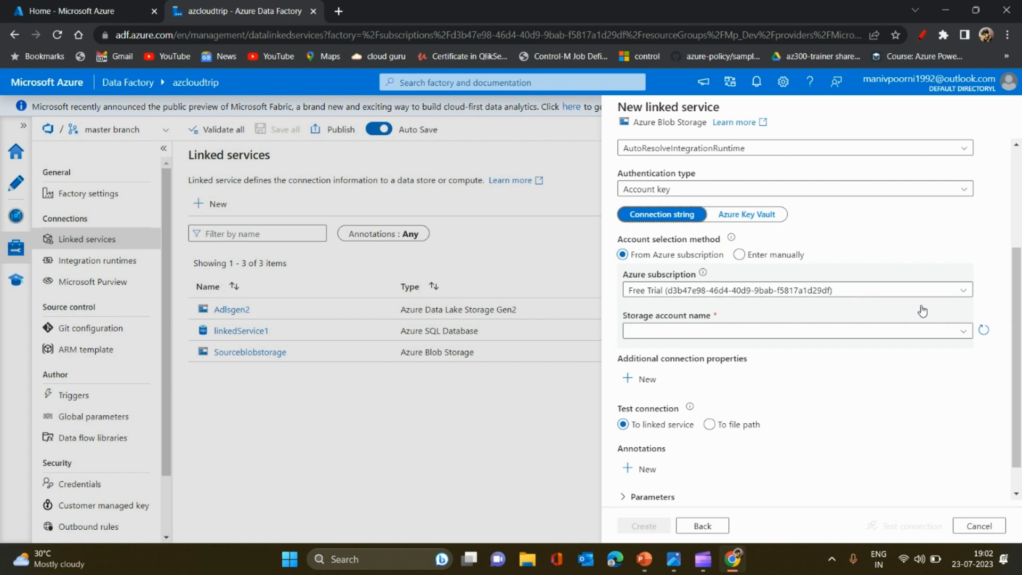
click(739, 255)
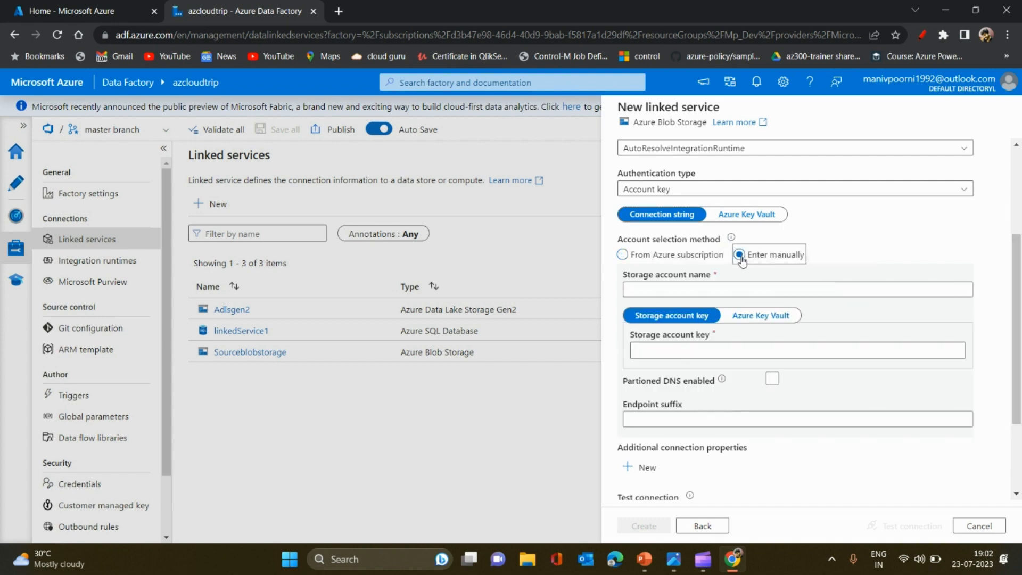
click(622, 255)
Review the subscription choices again and select azcloudtripstrg as the storage account
click(966, 331)
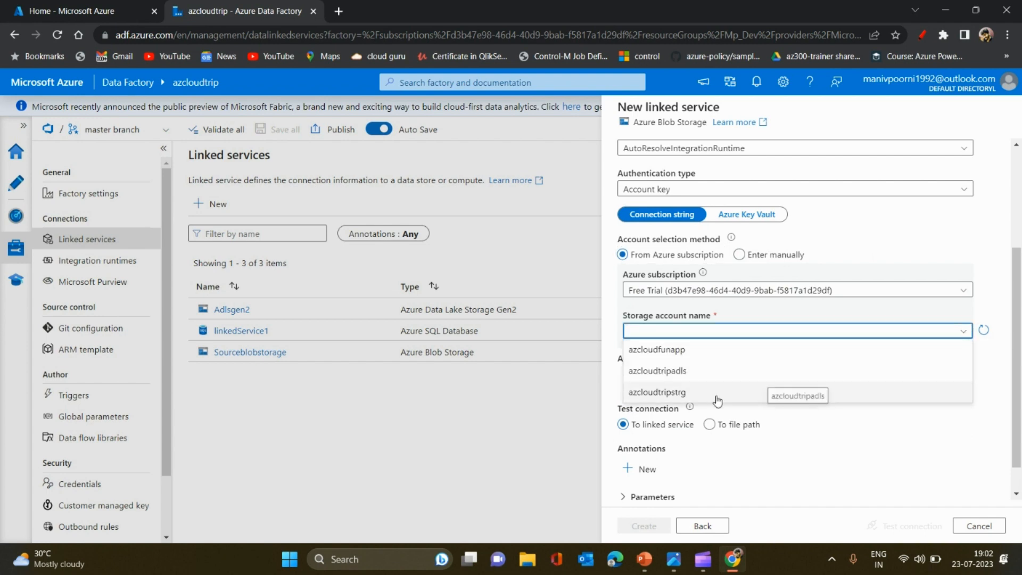
click(744, 334)
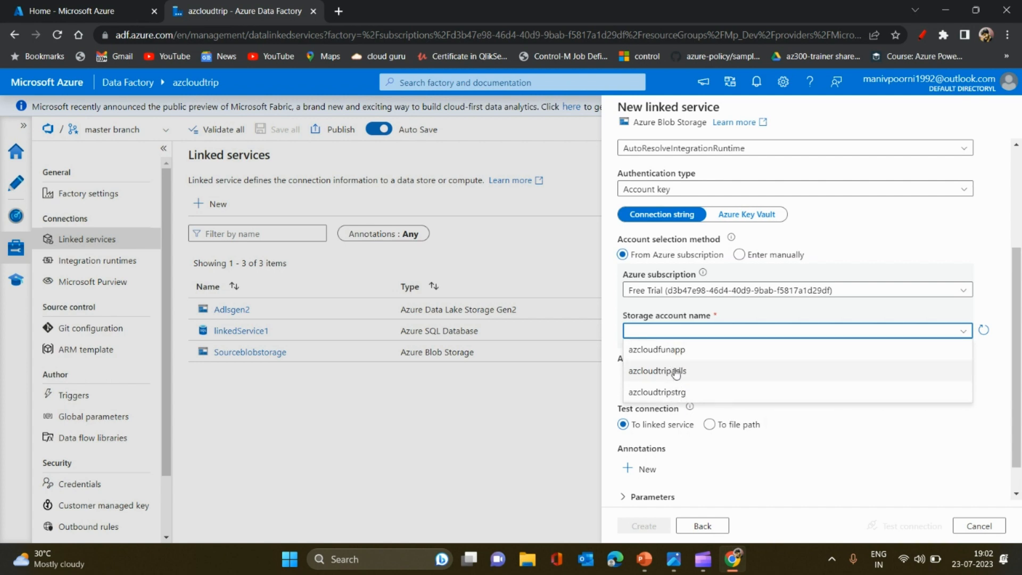
click(720, 292)
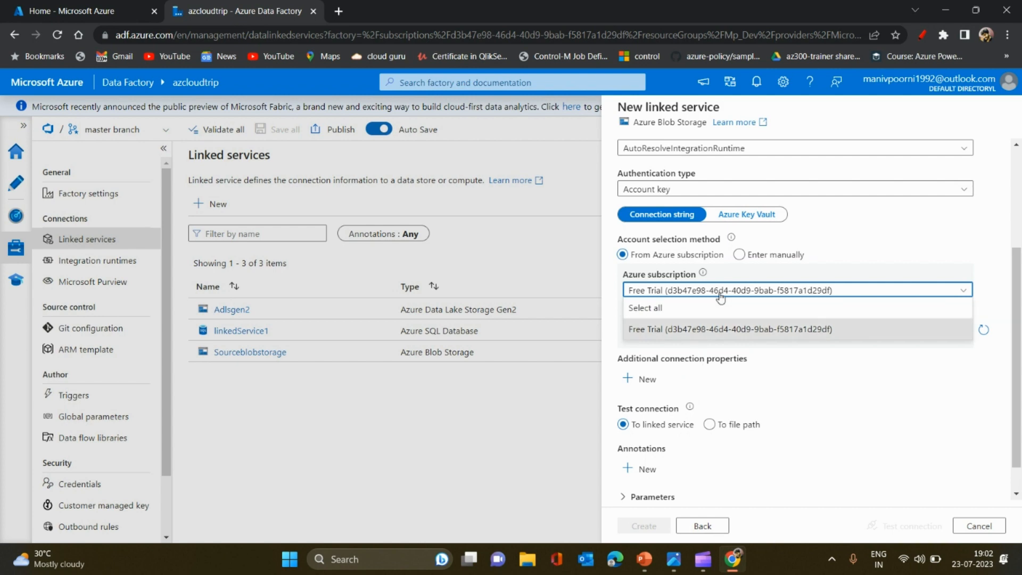
click(721, 294)
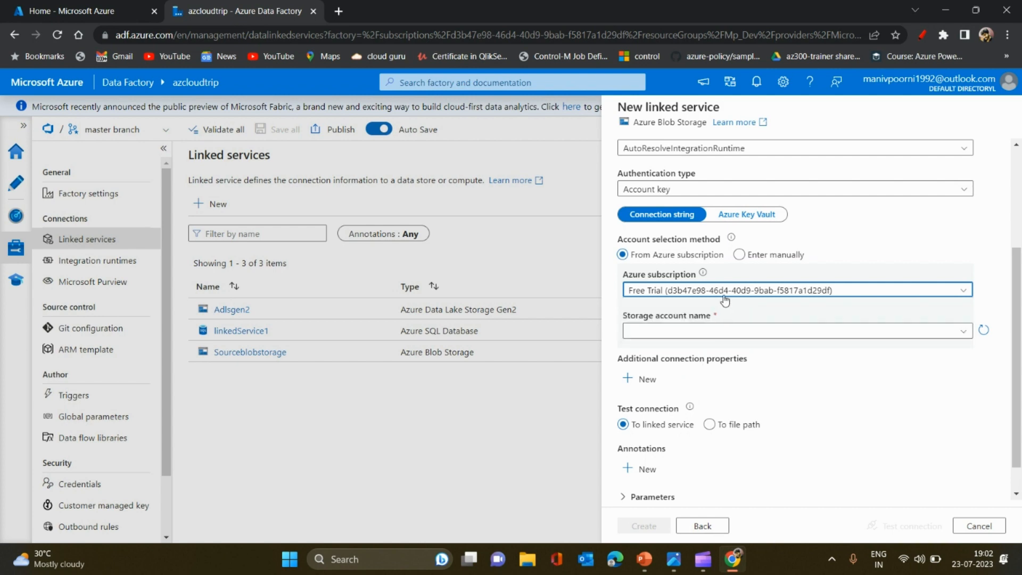
click(694, 330)
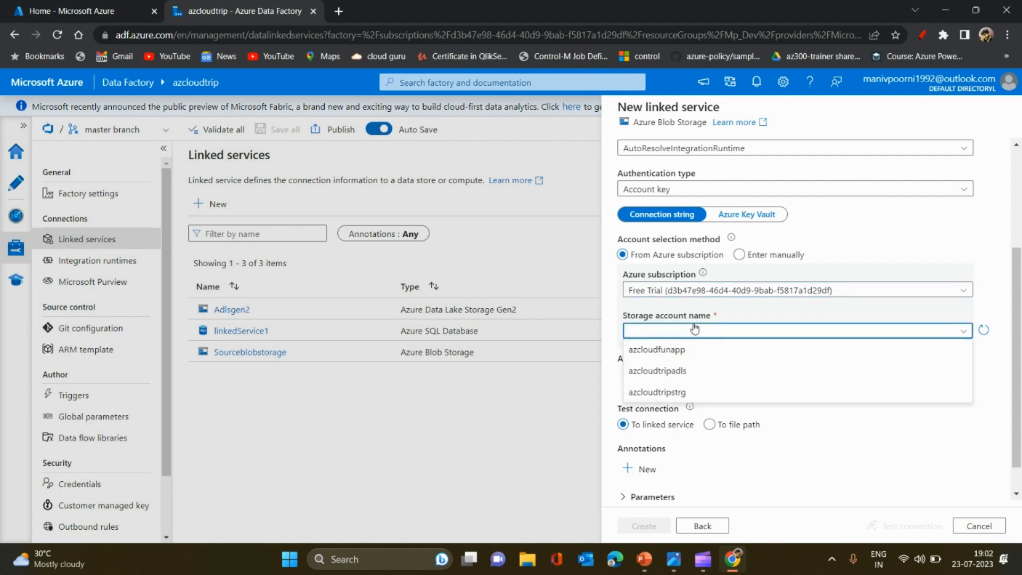
click(671, 394)
Test the connection to the linked service and create the Azure Blob Storage linked service
scroll(1020, 383, down, 1)
click(919, 526)
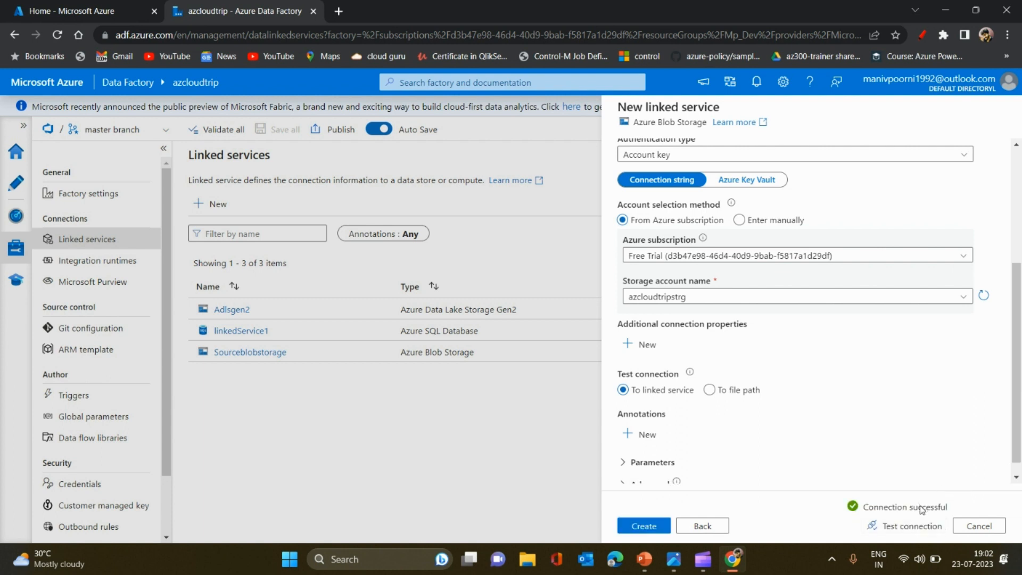
scroll(670, 457, down, 1)
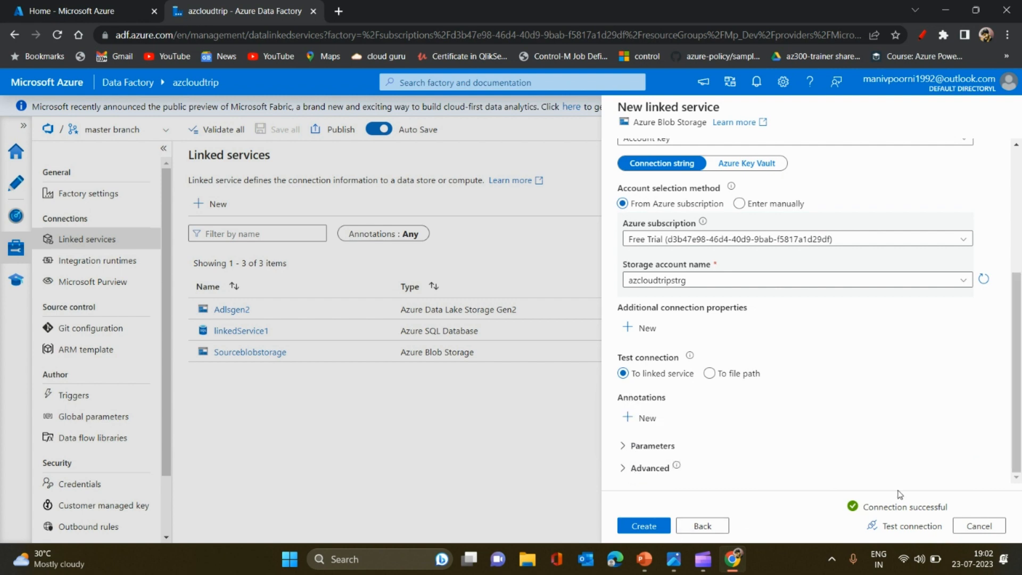
click(654, 530)
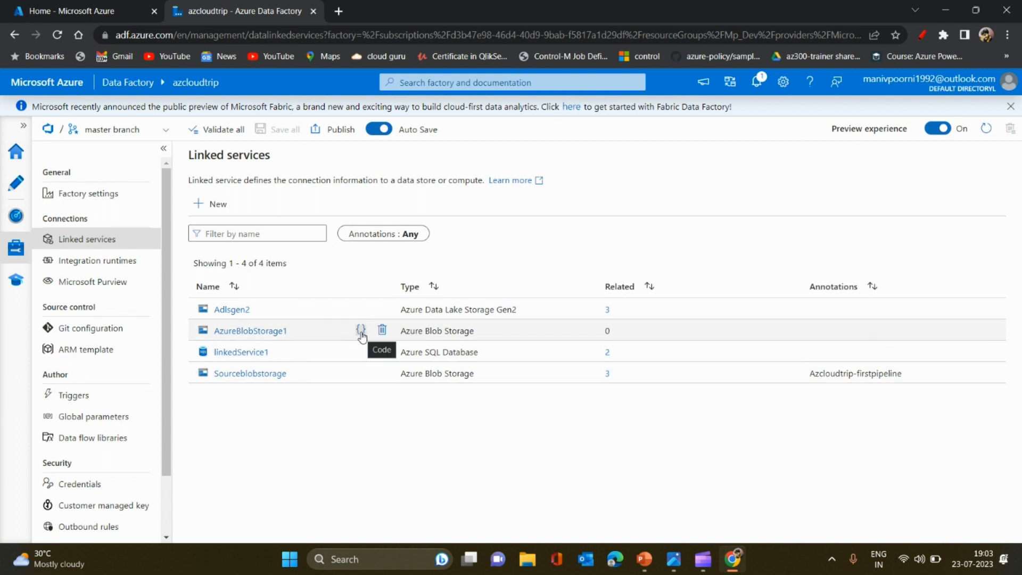
Examine the JSON code of the AzureBlobStorage1 linked service, including its connection string and encrypted credential, and close it without changes
click(360, 331)
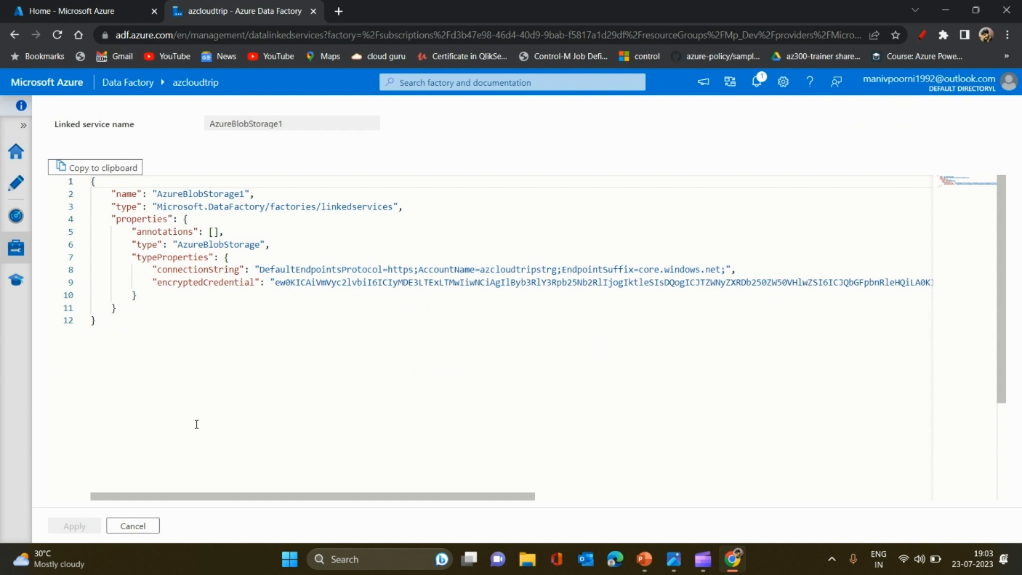
drag(145, 354, 58, 180)
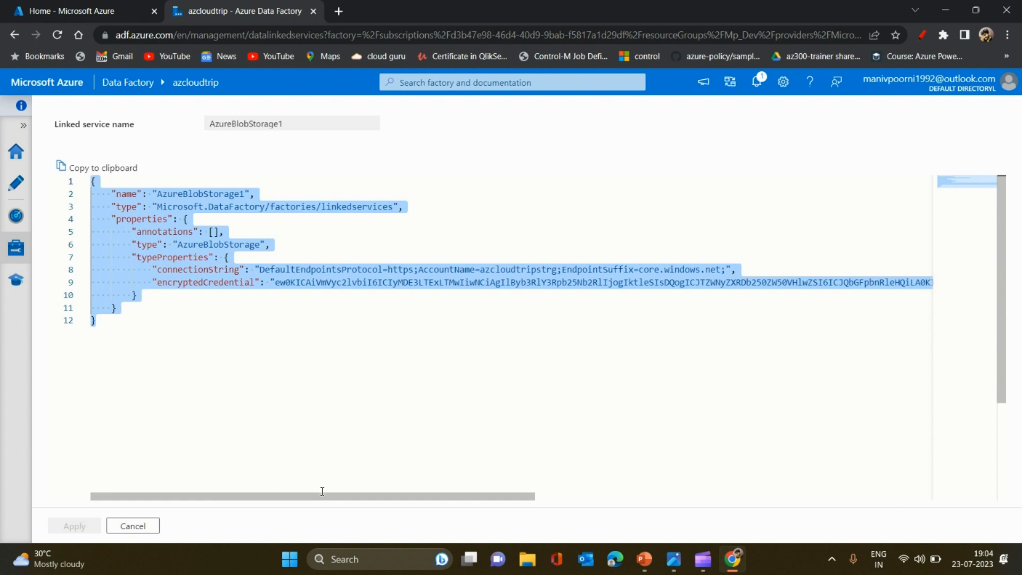
mouse_move(322, 491)
mouse_down()
mouse_move(340, 502)
mouse_move(324, 500)
mouse_up()
drag(261, 271, 728, 272)
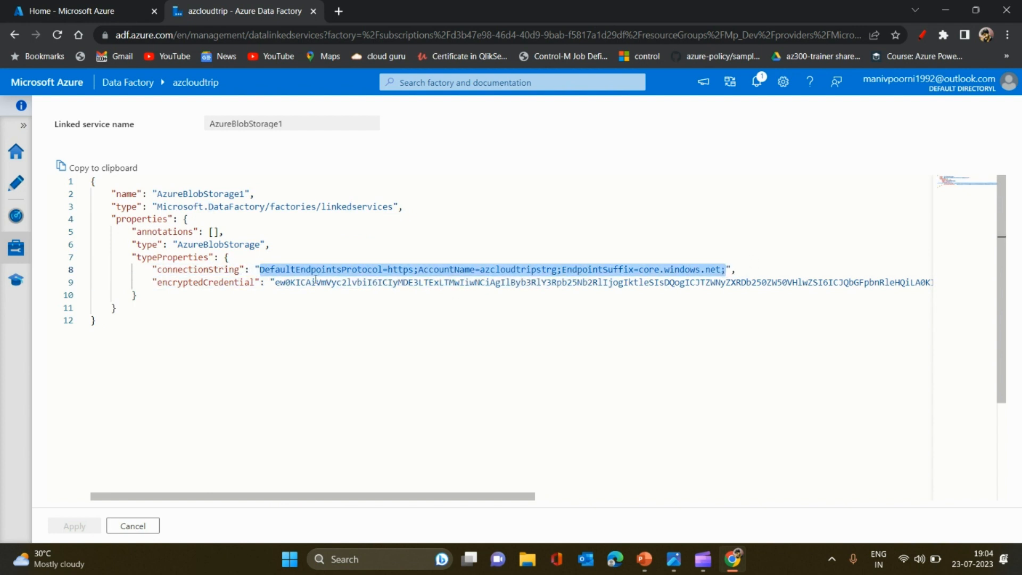
drag(276, 282, 916, 283)
click(502, 461)
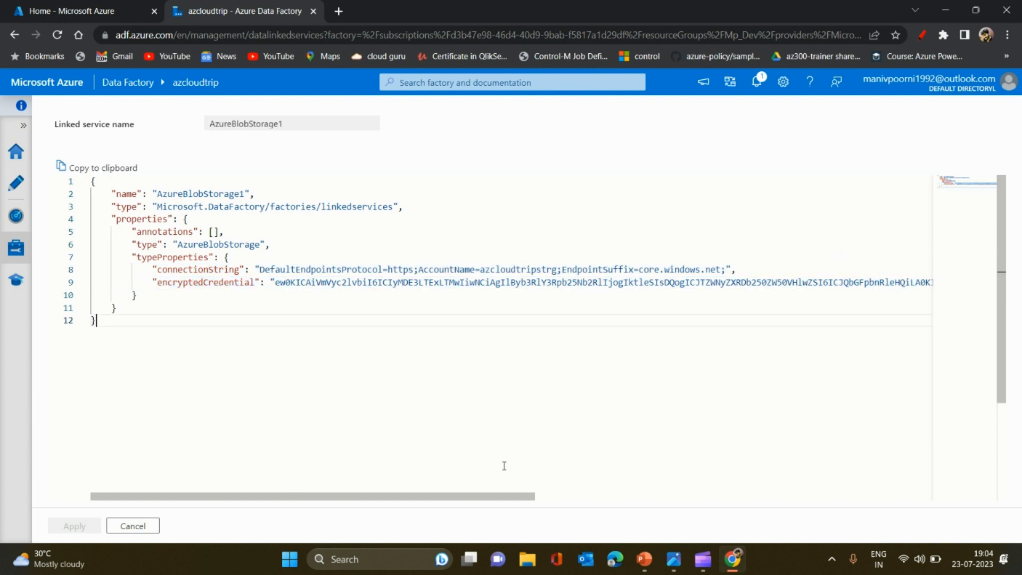
click(133, 527)
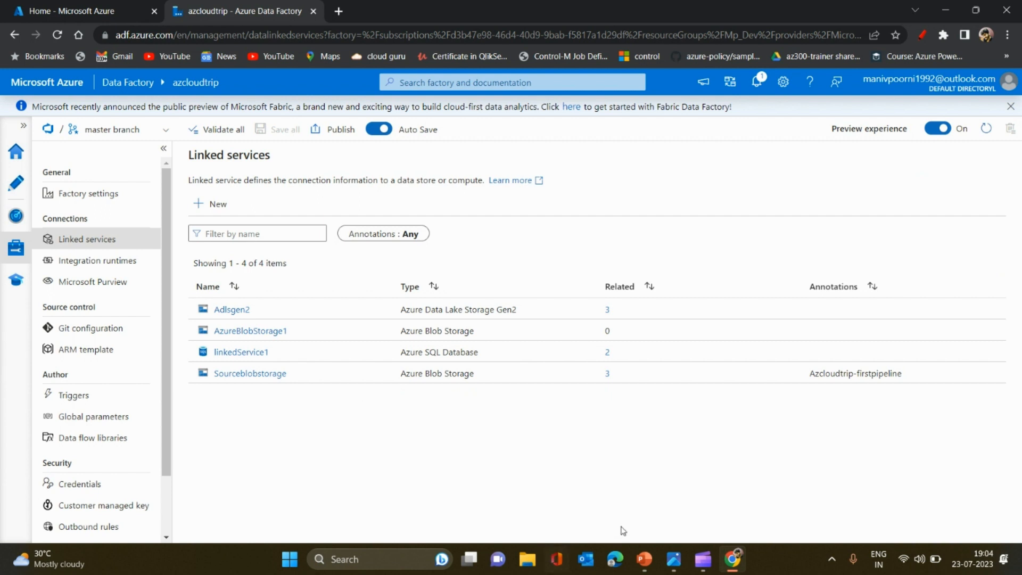
Switch to the ADF-1 presentation in PowerPoint
mouse_move(644, 559)
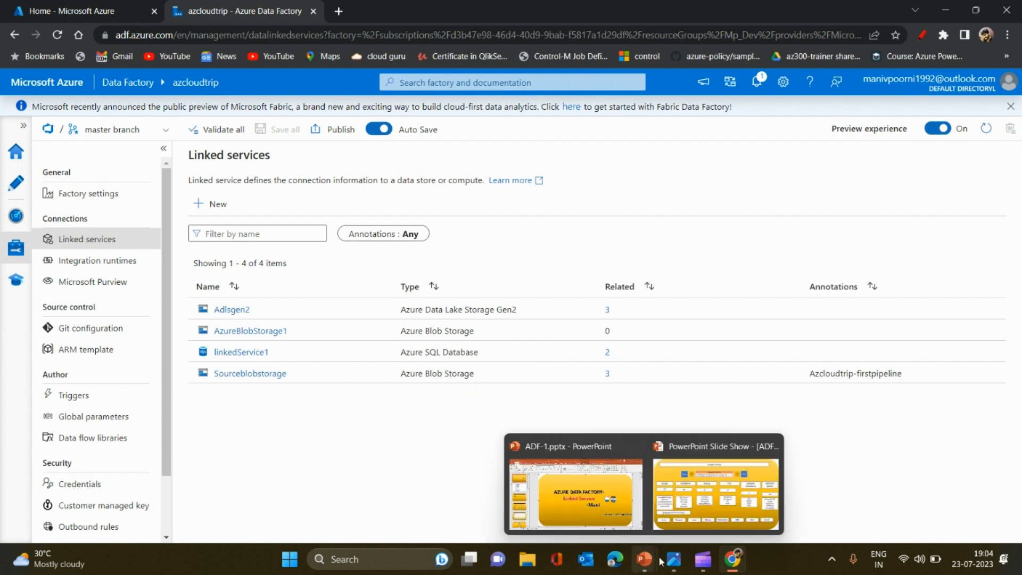